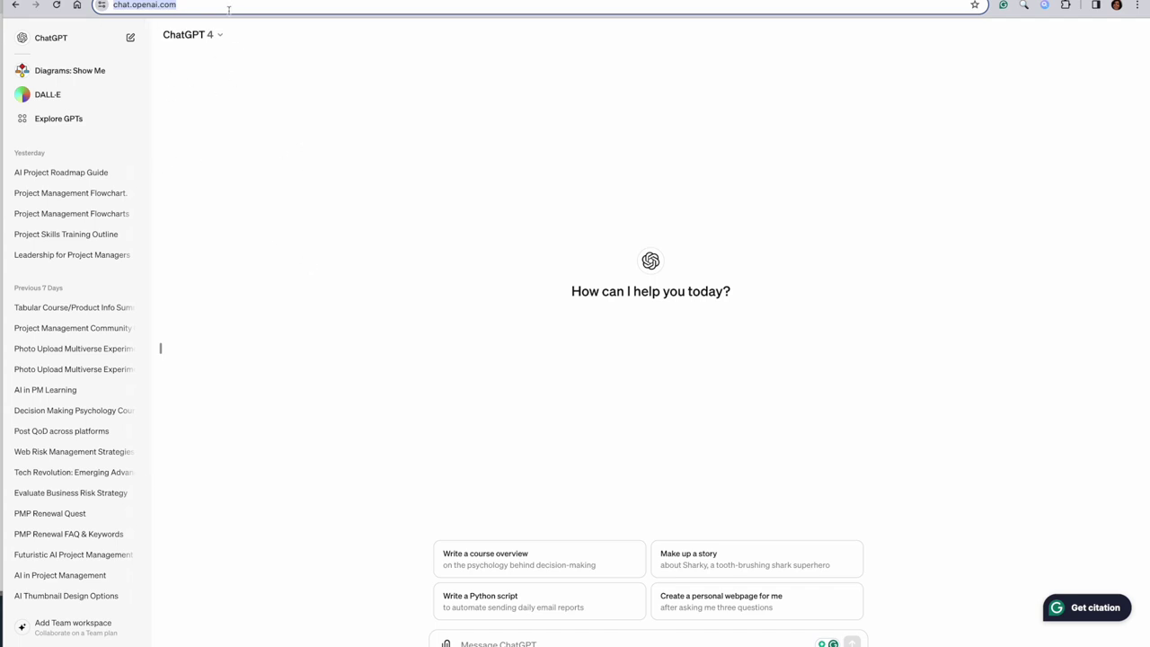
# Step: Load ChatGPT at chat.openai.com from the browser's address field
pyautogui.click(162, 8)
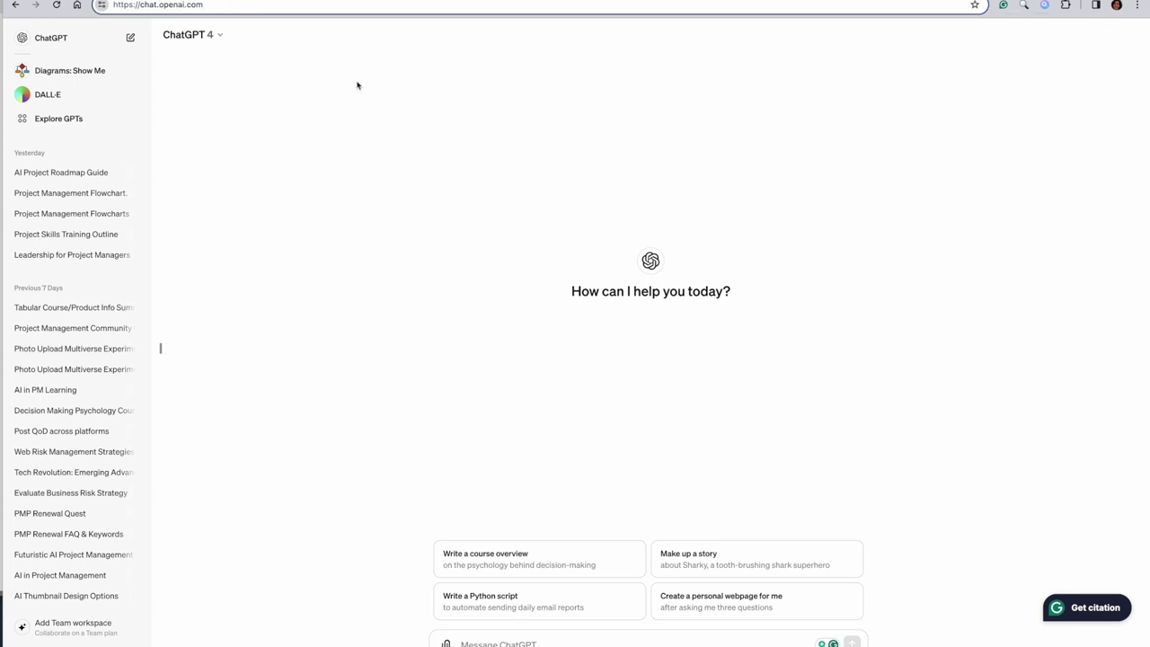
pyautogui.tripleClick(245, 2)
pyautogui.write('gpt')
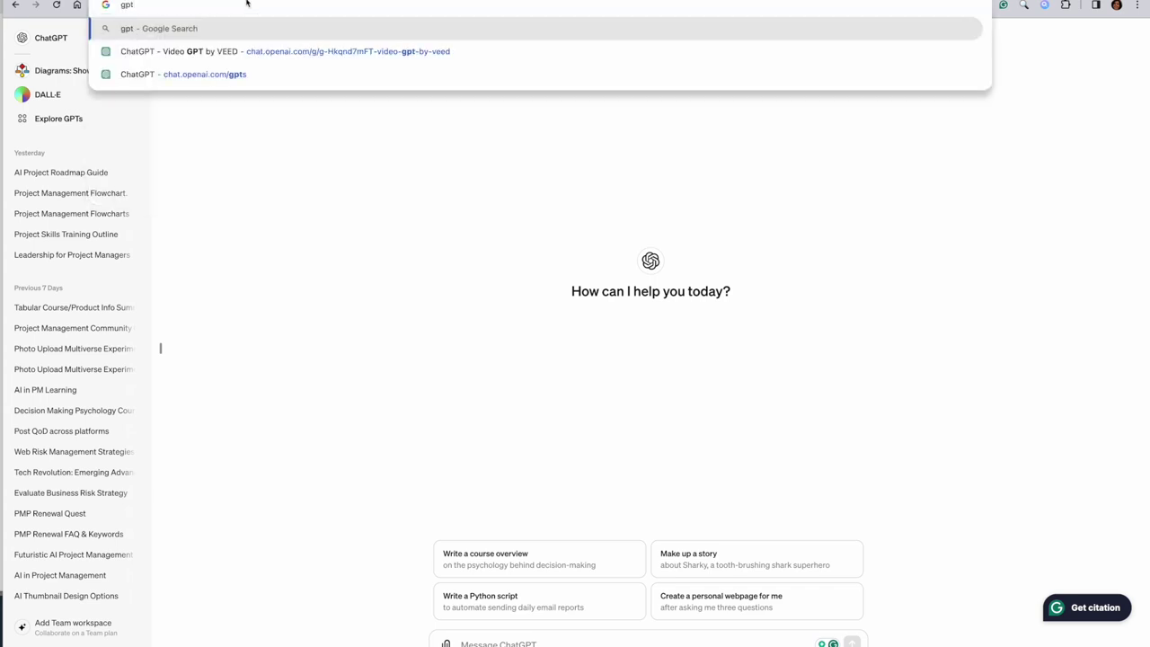
pyautogui.write('cht')
pyautogui.press('Return')
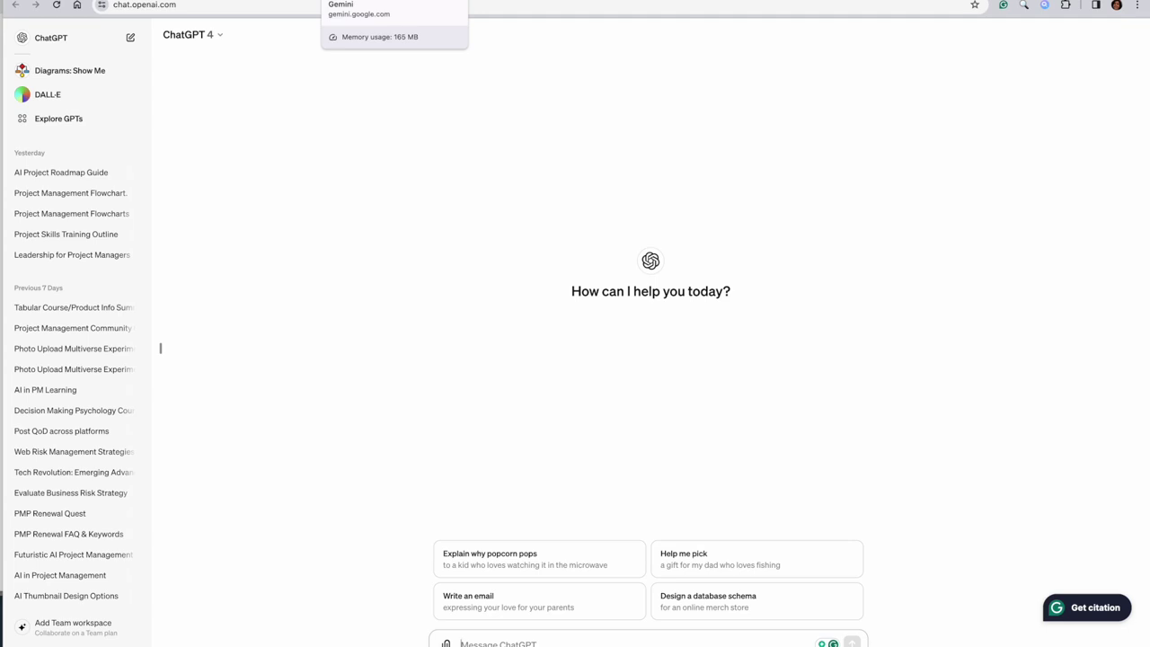
# Step: Switch to the open Gemini page and look up "gemini google" from the browser's address field
pyautogui.click(360, 0)
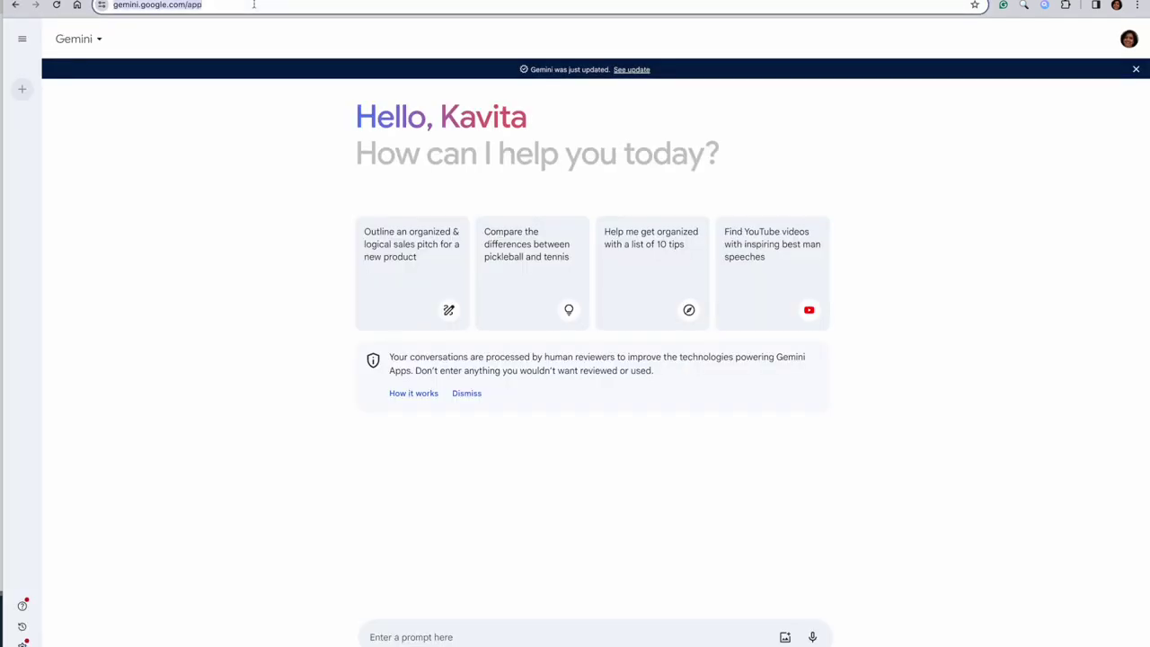
pyautogui.write('gemin')
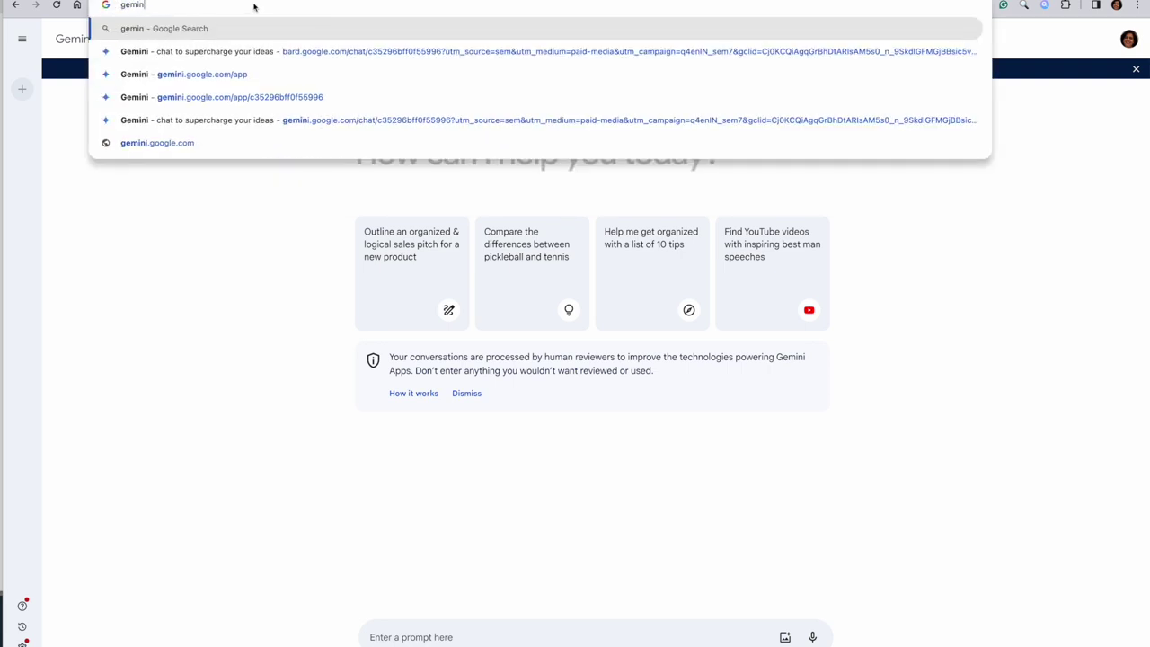
pyautogui.write('i google')
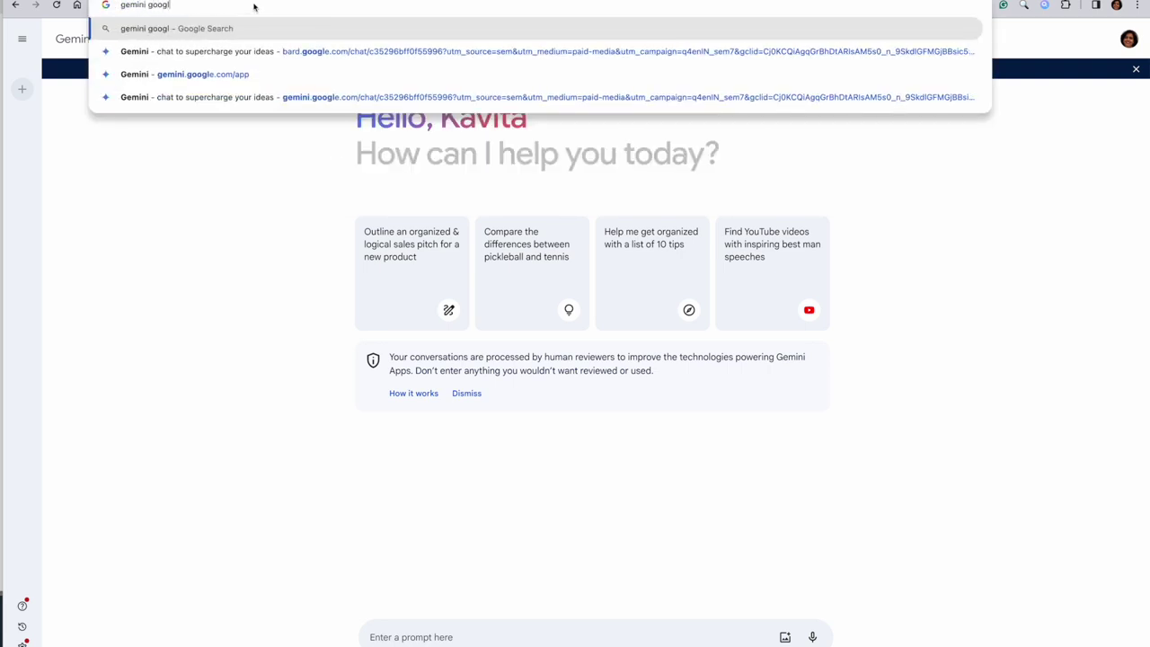
pyautogui.press('Return')
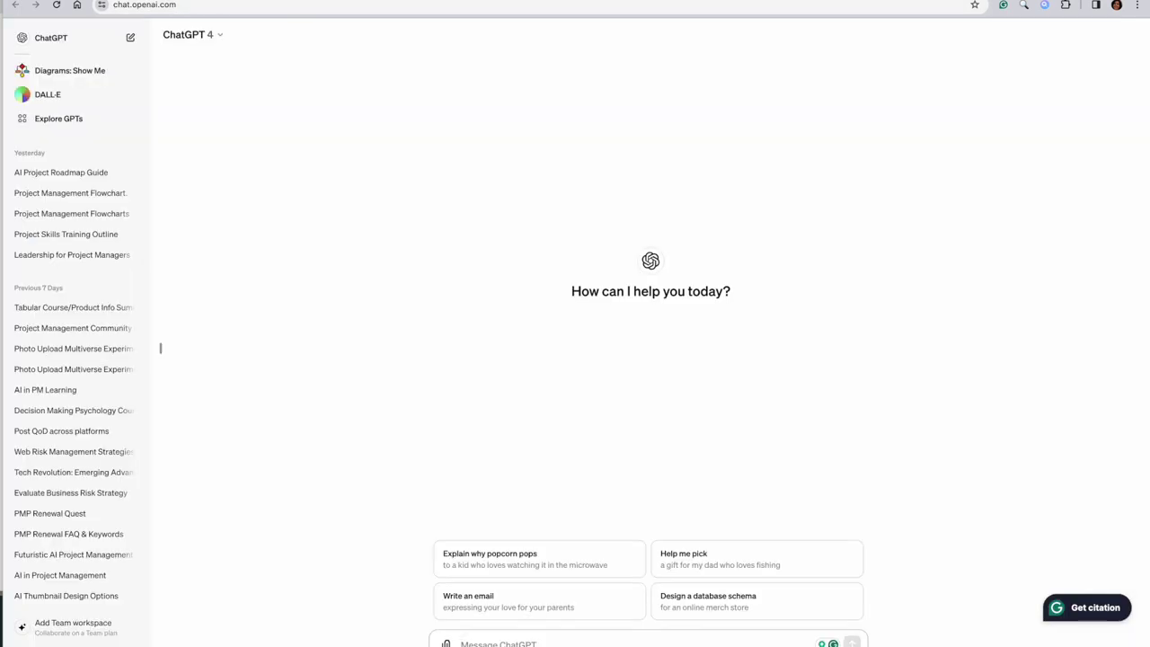
# Step: In ChatGPT, choose the GPT-3.5 model and submit the prompt "create a charter to start project management community"
pyautogui.click(219, 36)
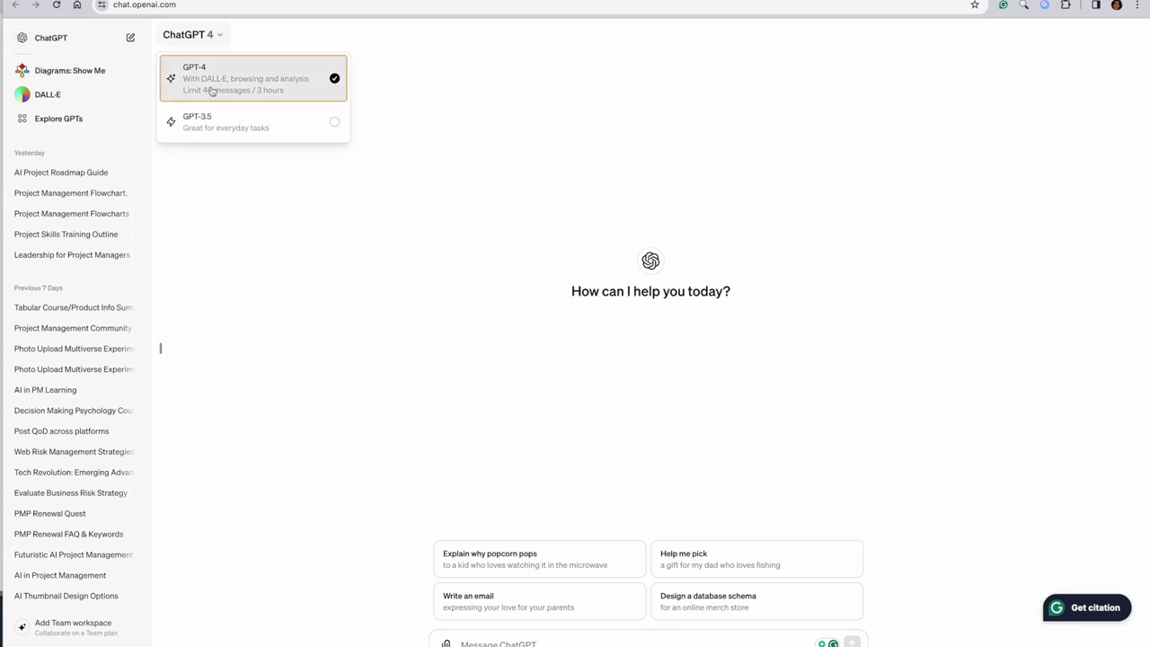
pyautogui.click(272, 125)
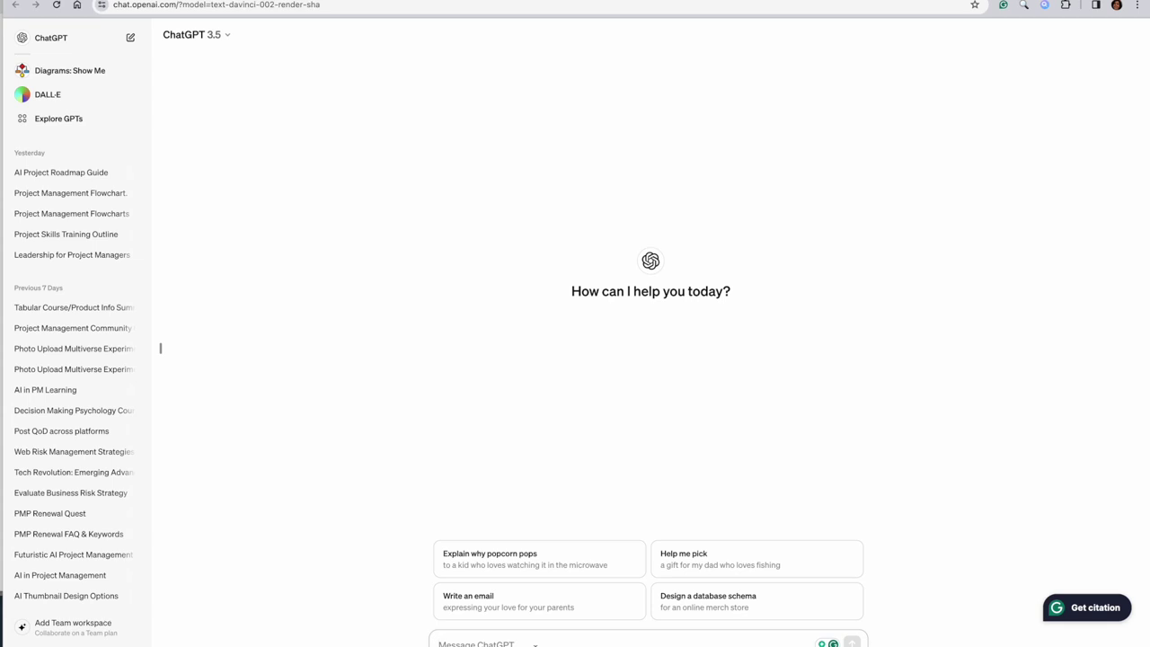
pyautogui.write('create a charter to start project management community')
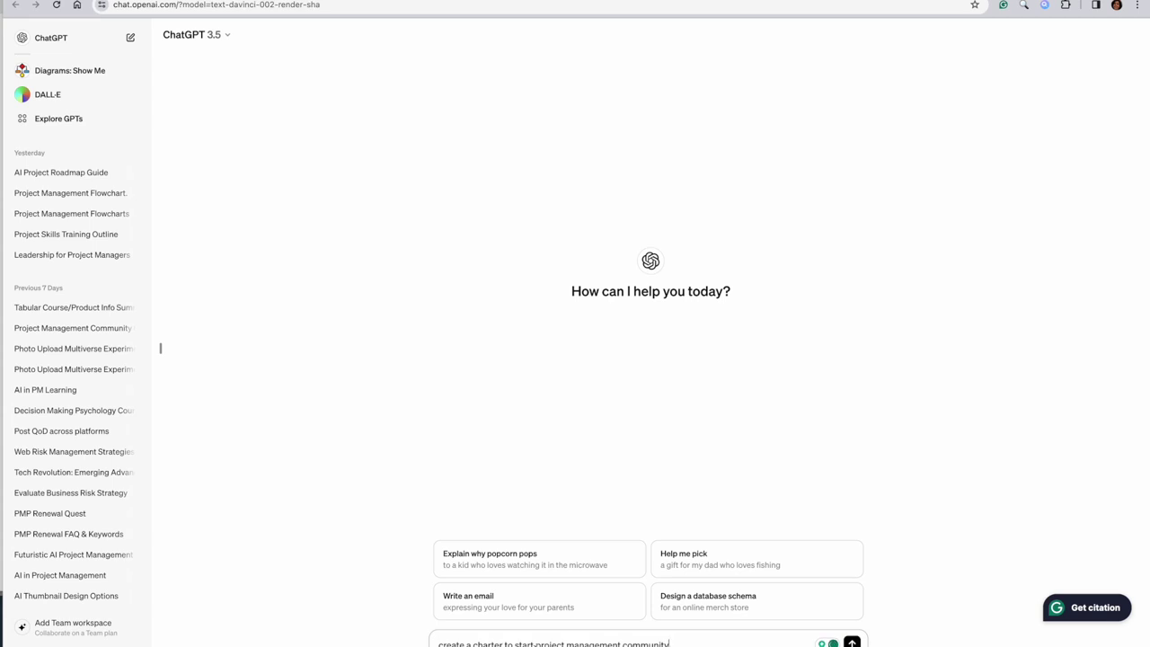
pyautogui.press('Return')
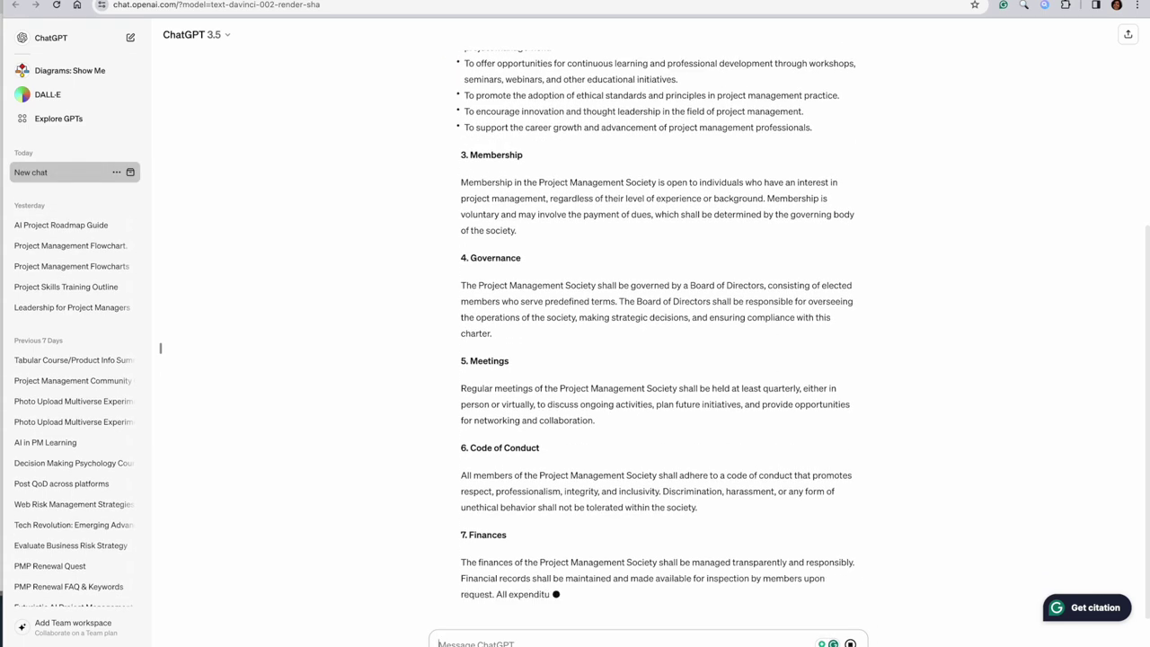
# Step: Review ChatGPT's community charter against the "project management community" wording of the prompt, reading every section through Ratification
pyautogui.scroll(8, 641, 415)
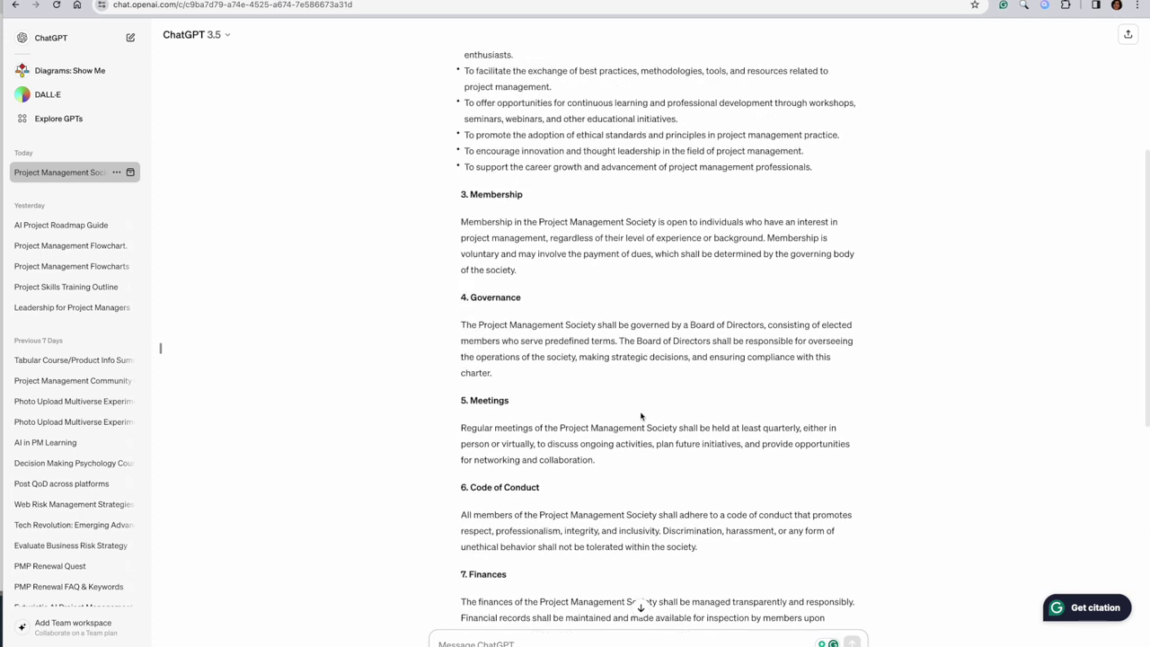
pyautogui.scroll(1, 641, 413)
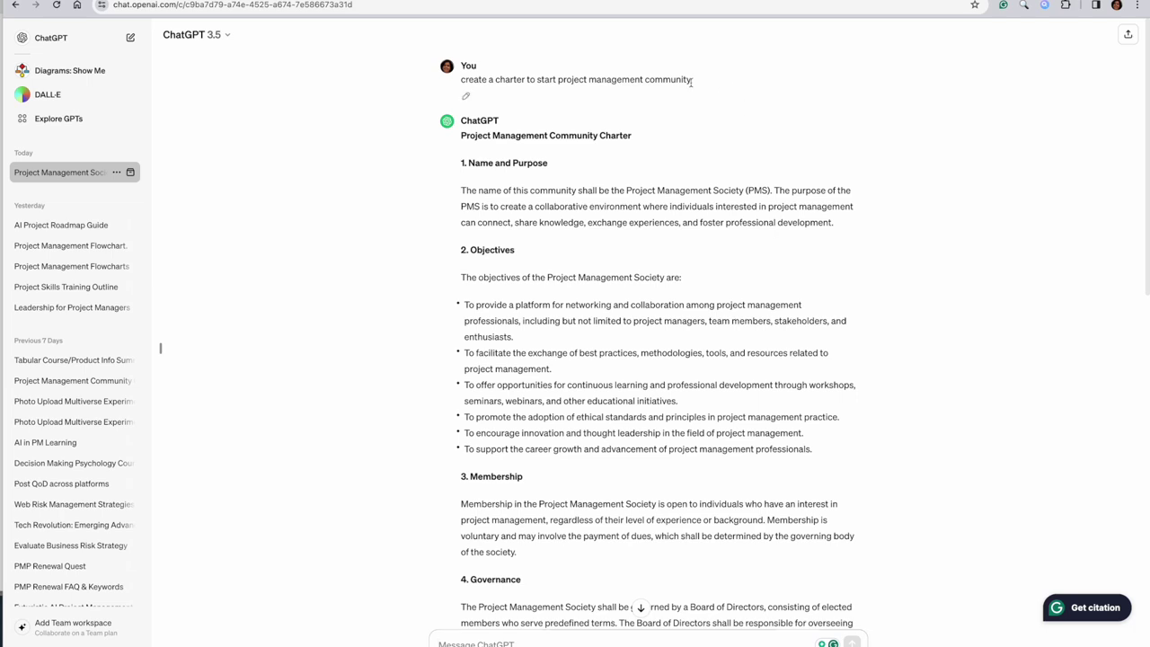
pyautogui.moveTo(690, 80); pyautogui.dragTo(558, 81)
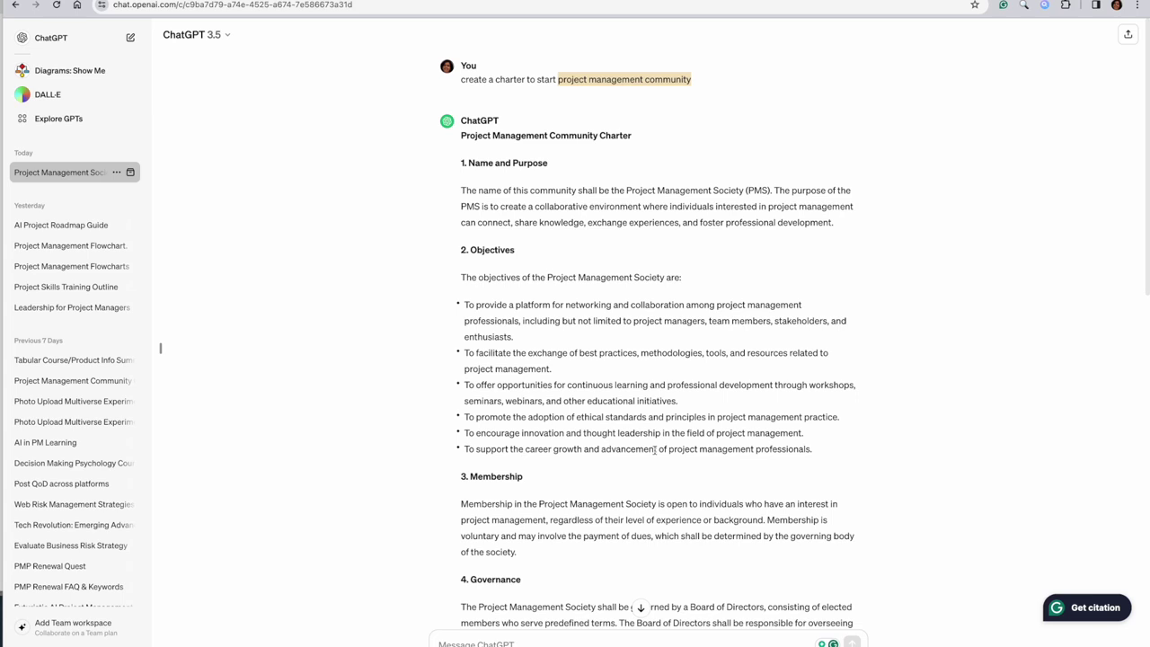
pyautogui.scroll(-3, 654, 450)
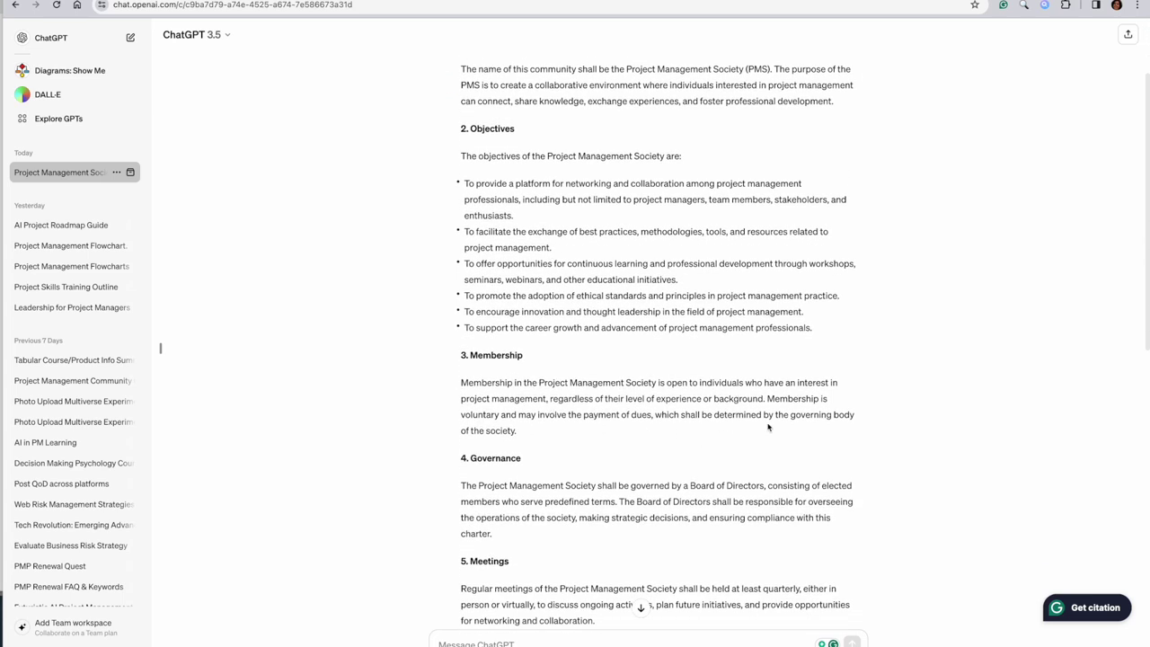
pyautogui.scroll(-3, 514, 476)
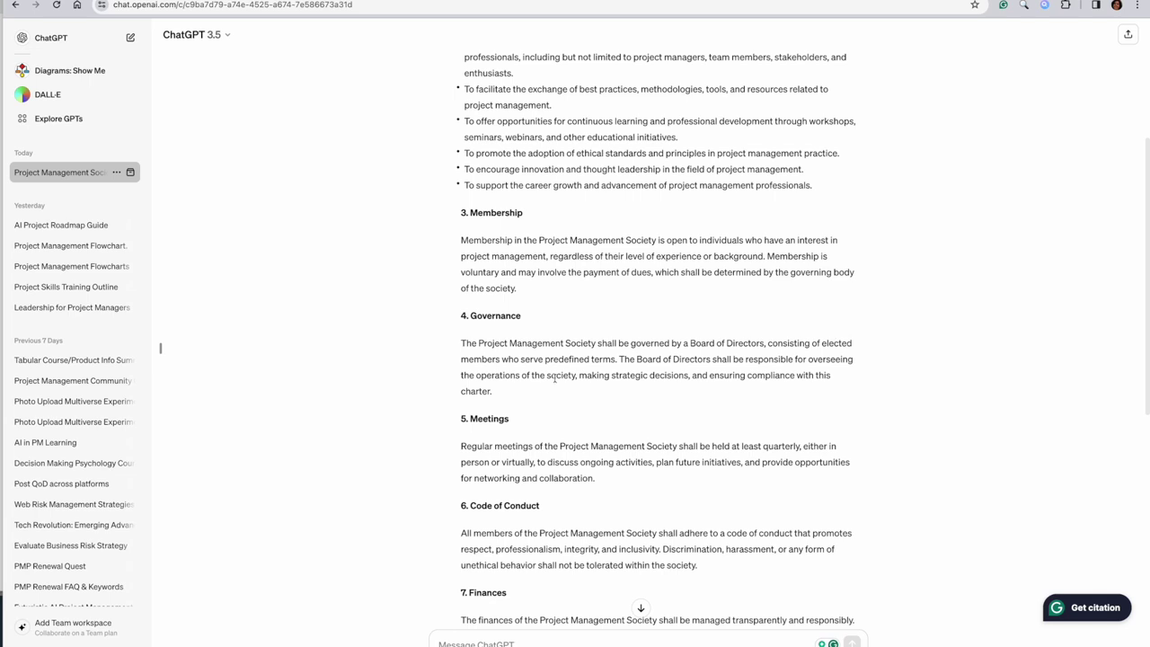
pyautogui.scroll(-1, 554, 378)
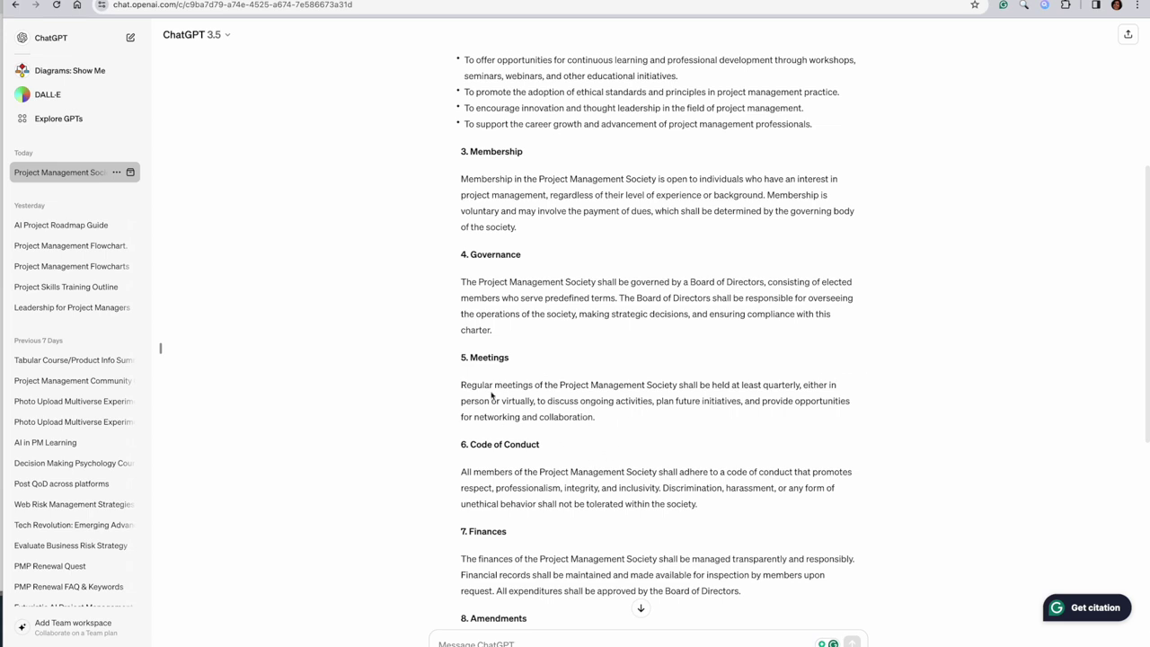
pyautogui.scroll(-2, 593, 458)
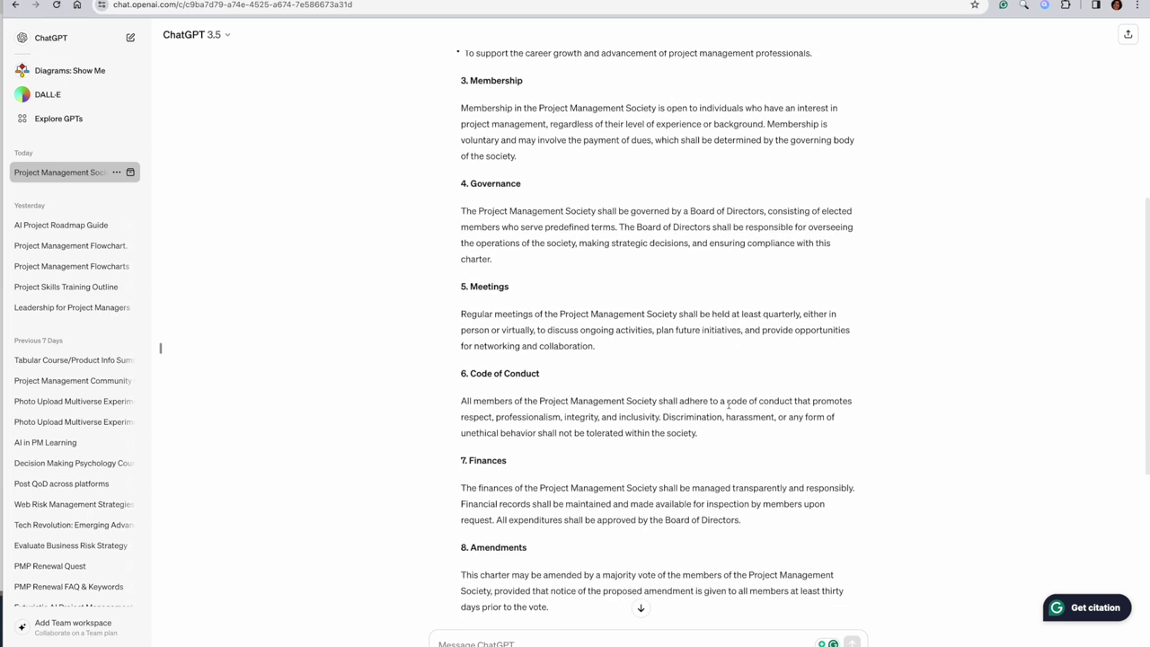
pyautogui.scroll(-3, 671, 430)
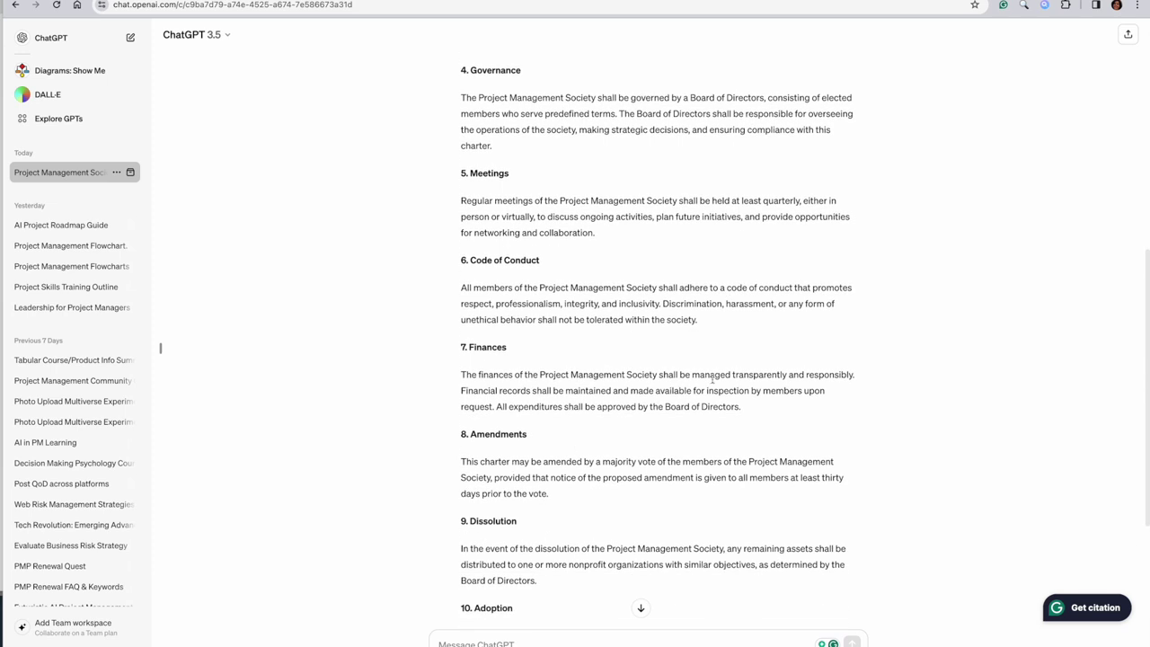
pyautogui.scroll(-5, 492, 560)
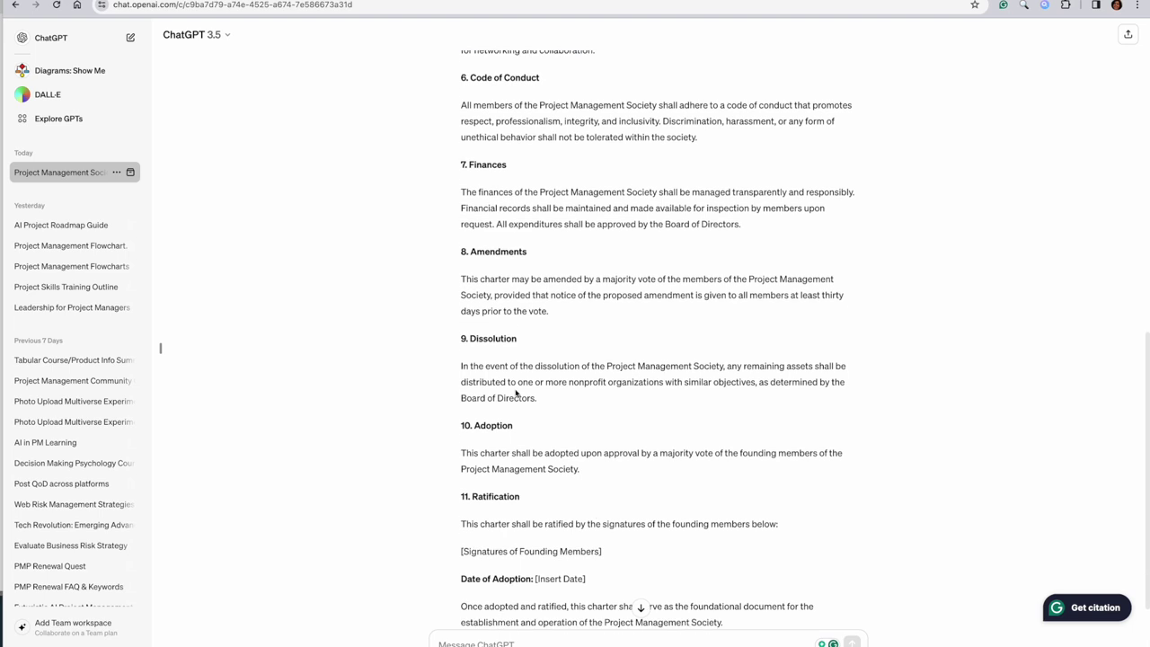
pyautogui.scroll(-1, 667, 472)
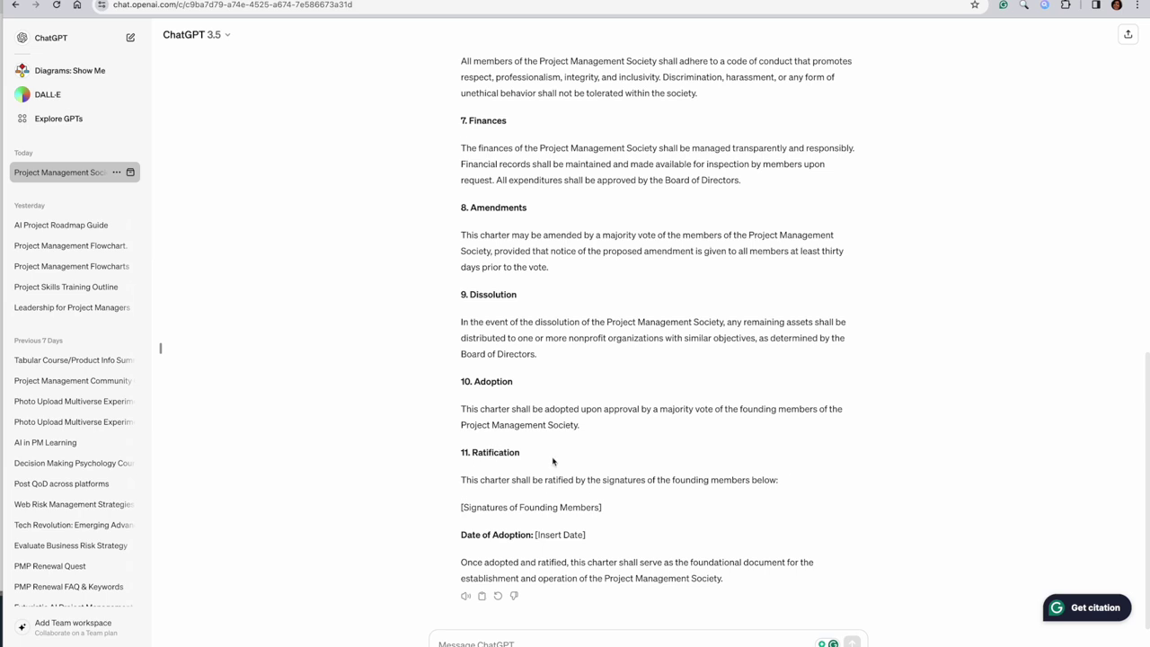
# Step: Look up the dictionary definition of the word "Ratification" in the charter's section 11 heading, then dismiss it
pyautogui.doubleClick(495, 453)
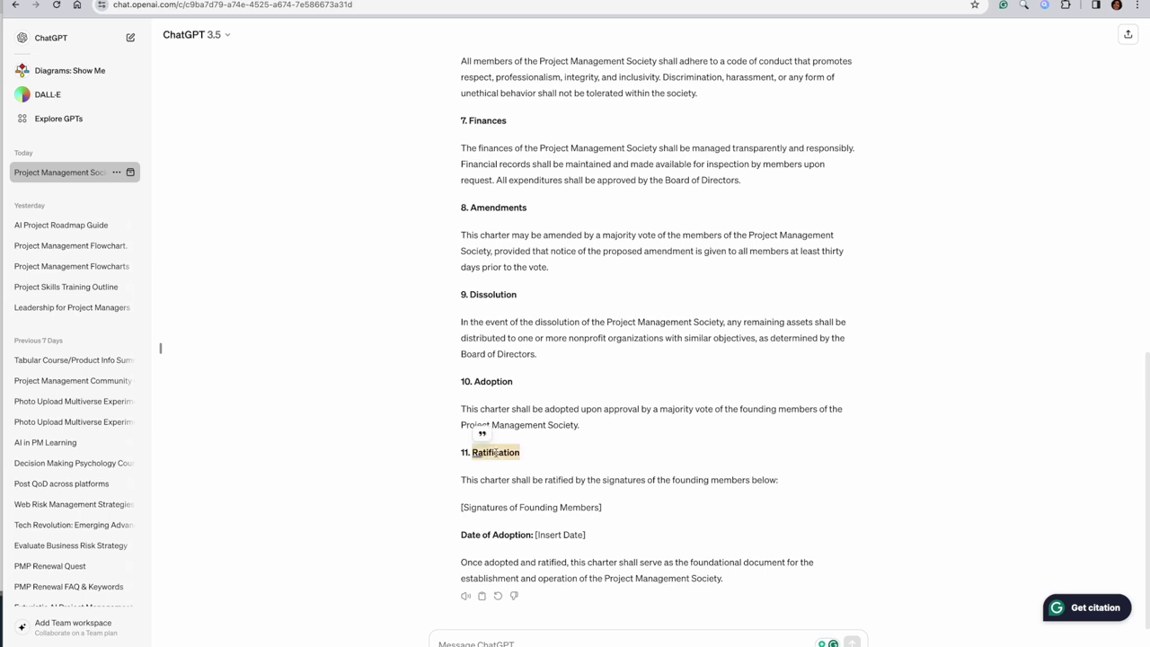
pyautogui.rightClick(495, 453)
pyautogui.click(526, 458)
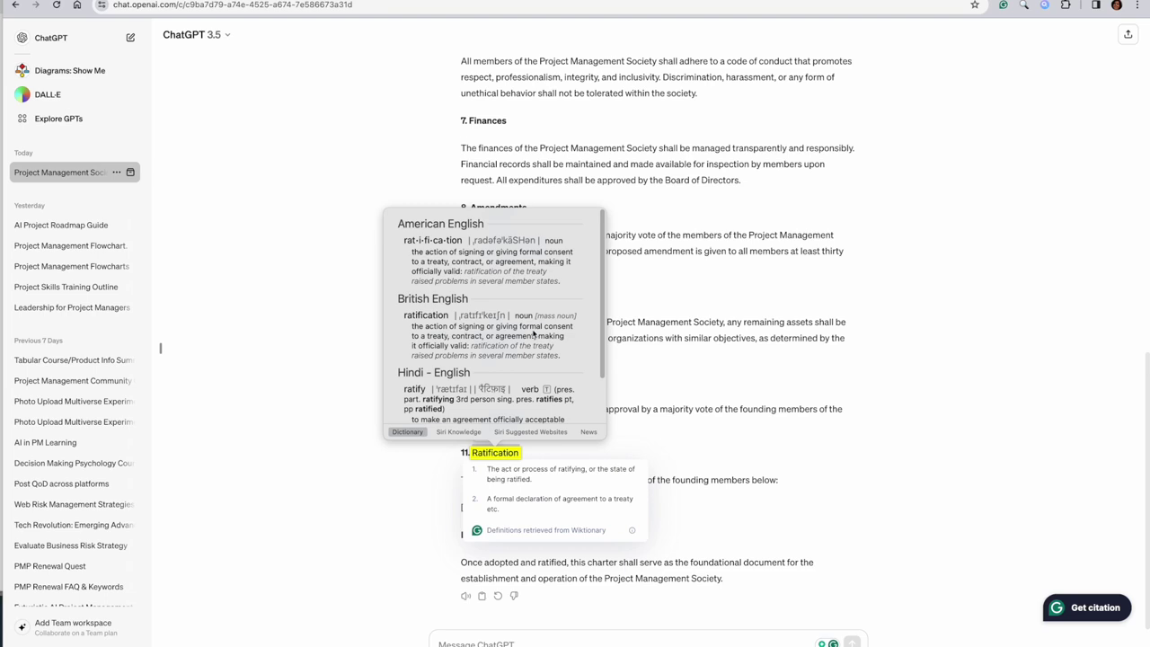
pyautogui.click(739, 442)
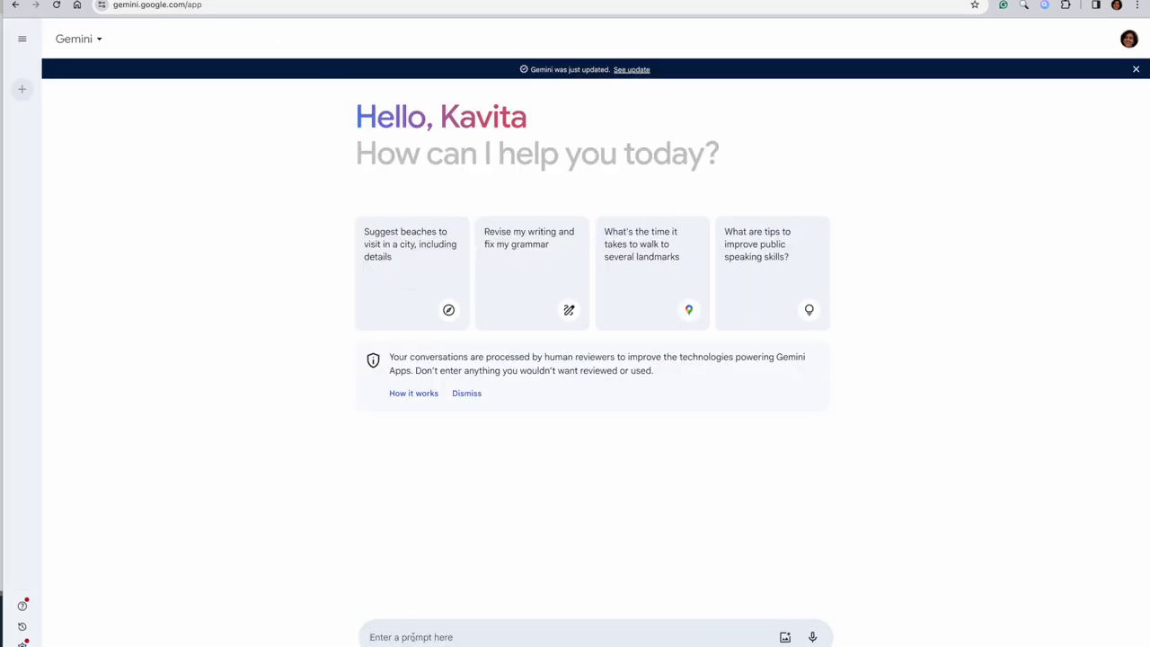
# Step: Switch to Gemini and submit the same prompt, "create a charter to start project management community"
pyautogui.click(413, 636)
pyautogui.write('create a charter to start project management community')
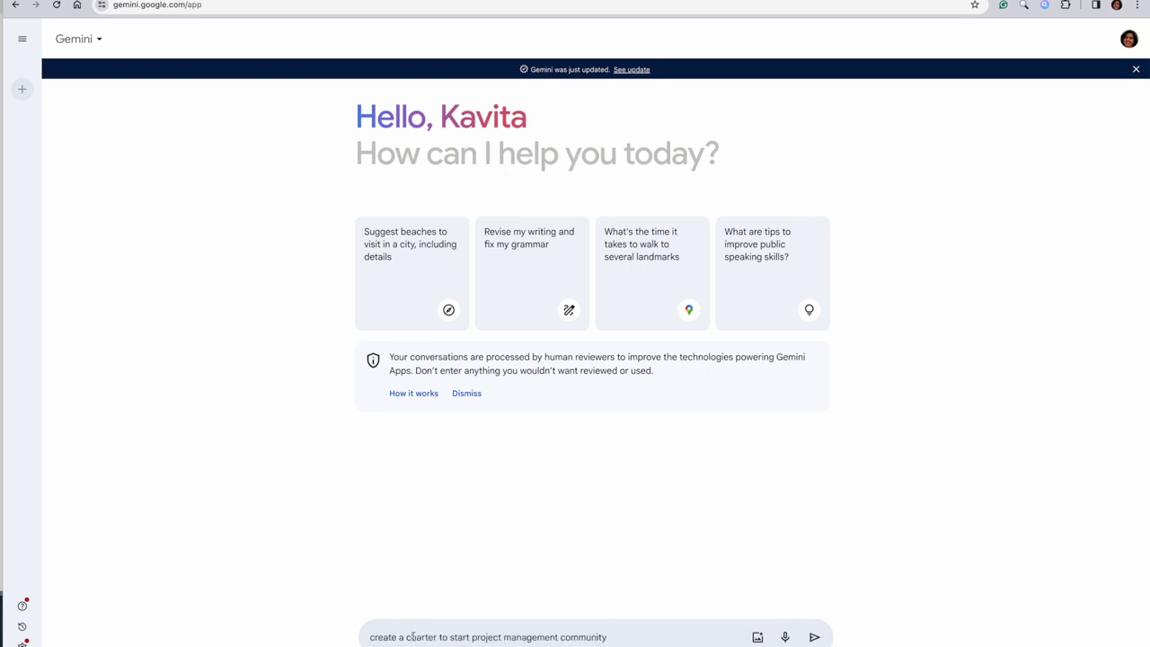
pyautogui.press('Return')
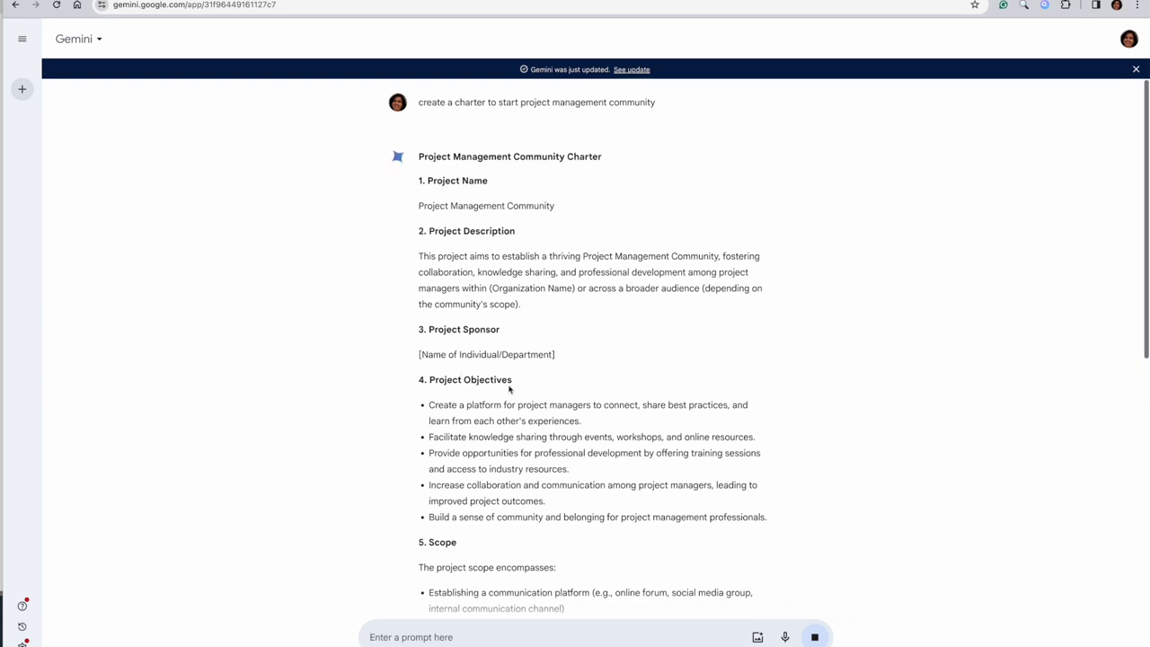
# Step: Review Gemini's community charter from the project objectives and scope through approvals and revision history
pyautogui.scroll(-3, 508, 388)
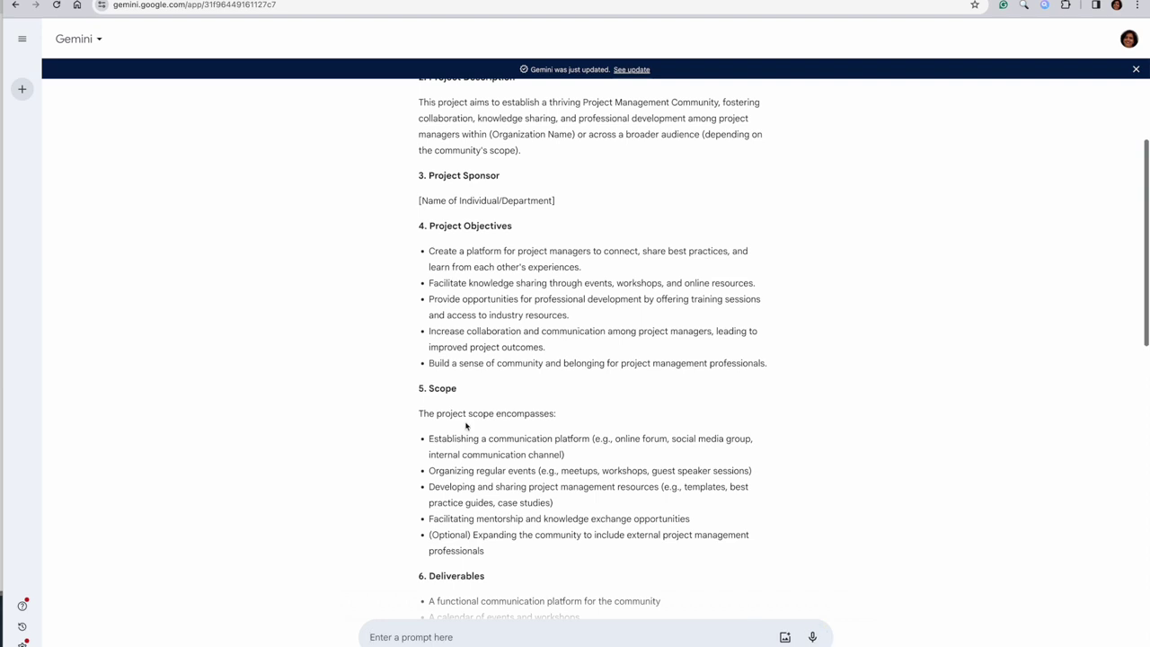
pyautogui.scroll(-3, 467, 423)
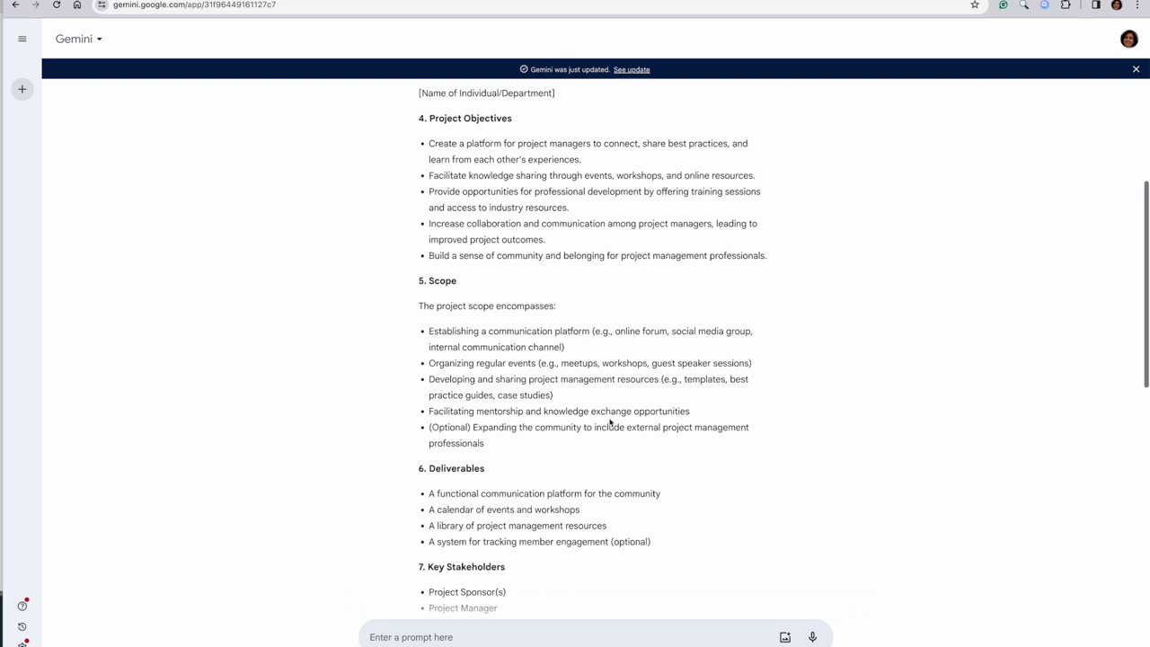
pyautogui.scroll(-2, 554, 453)
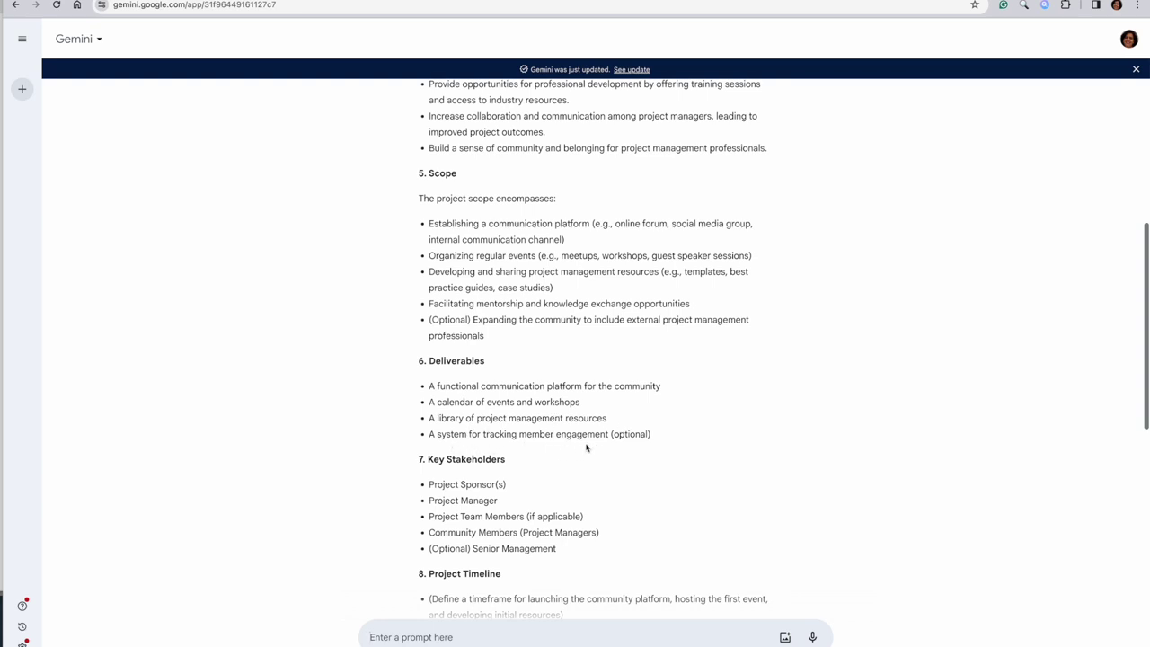
pyautogui.scroll(-2, 542, 446)
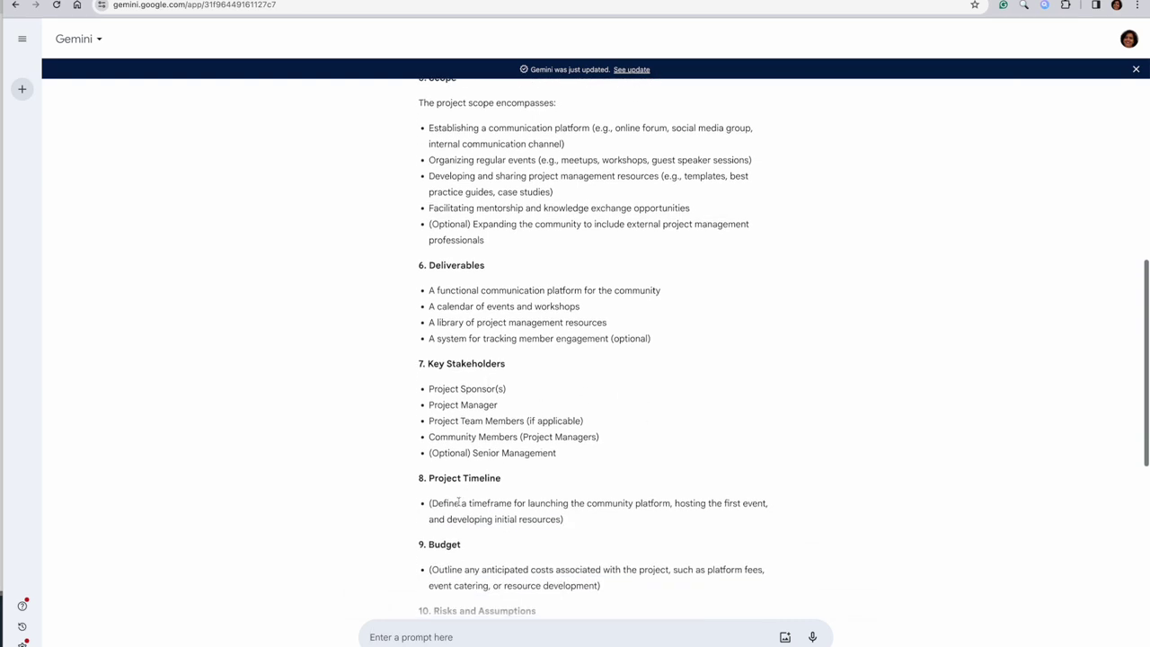
pyautogui.scroll(-3, 649, 474)
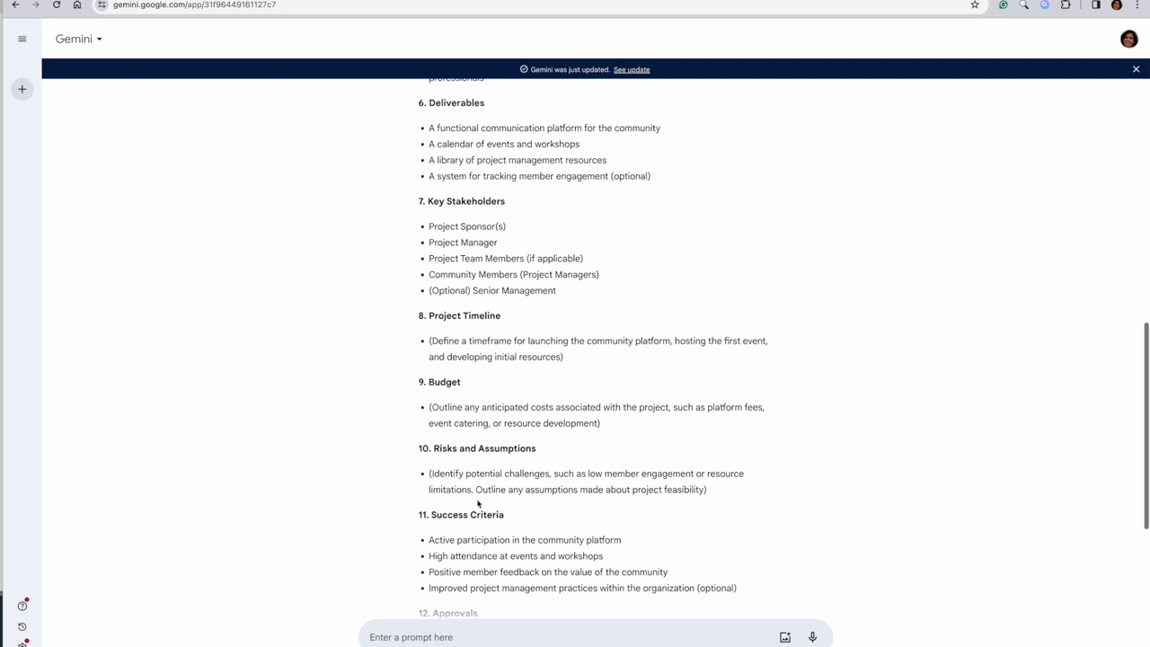
pyautogui.scroll(-1, 479, 504)
pyautogui.scroll(-2, 479, 504)
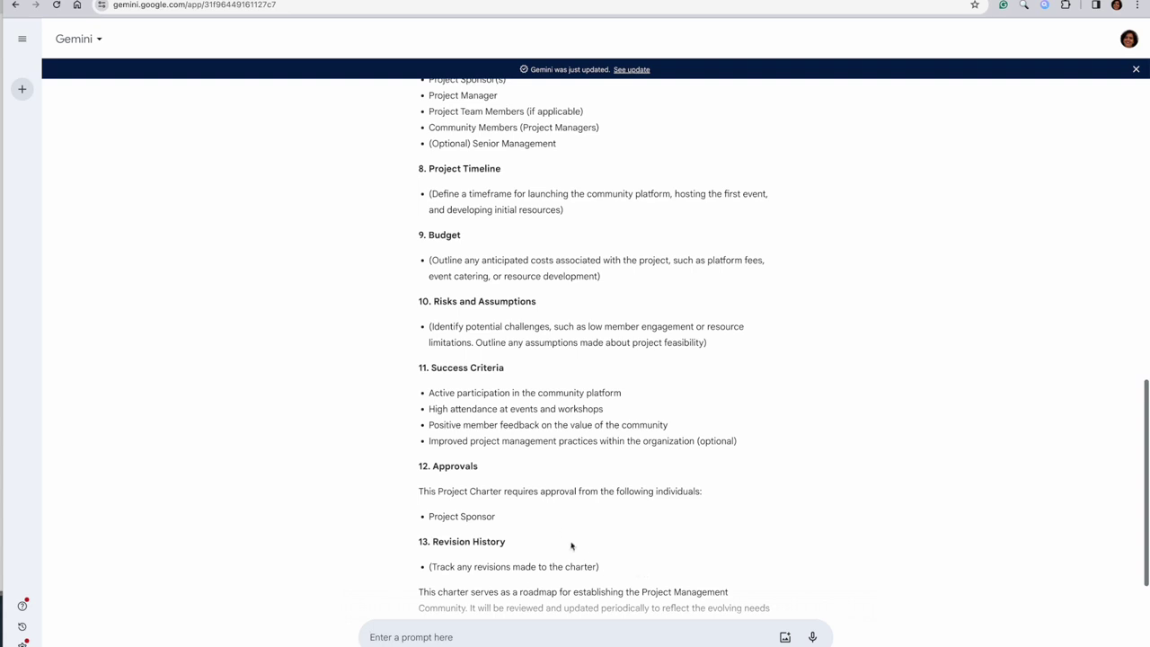
# Step: Return to the ChatGPT conversation and revisit the closing sections of its charter for comparison with Gemini's version
pyautogui.scroll(10, 456, 434)
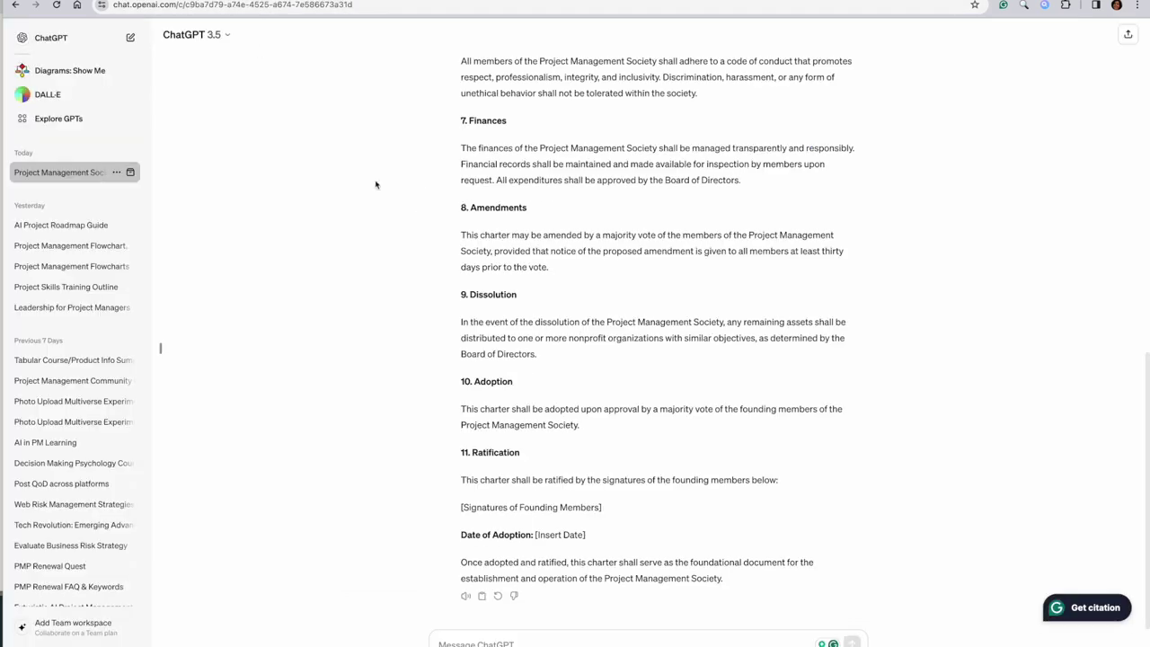
pyautogui.scroll(10, 542, 241)
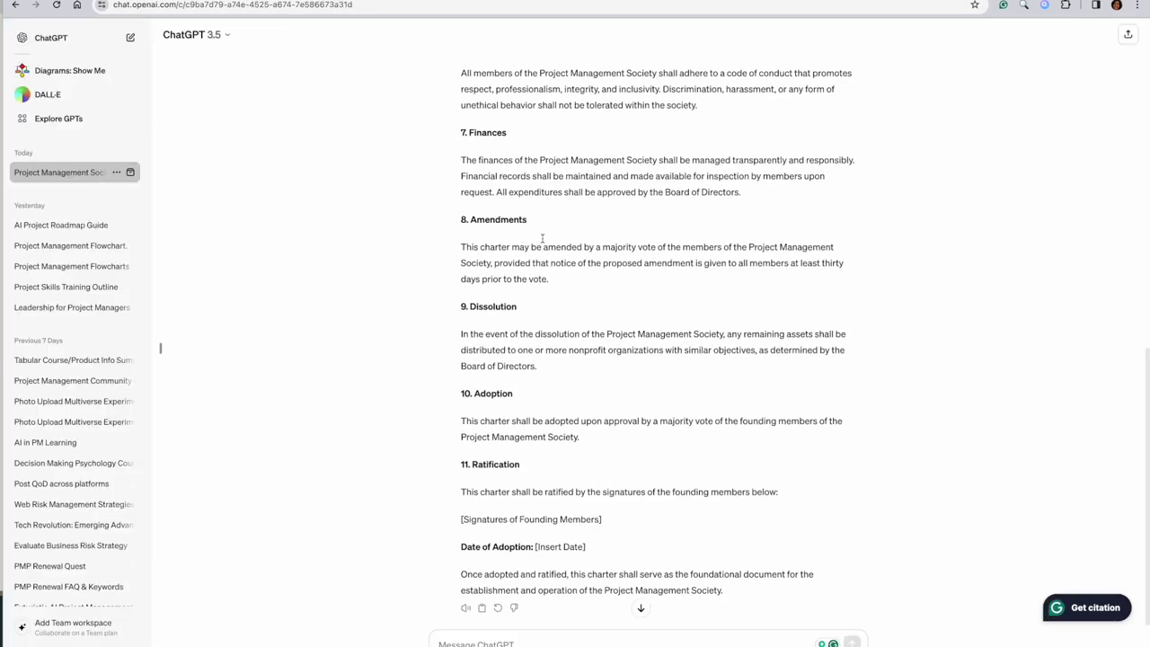
pyautogui.scroll(-8, 543, 240)
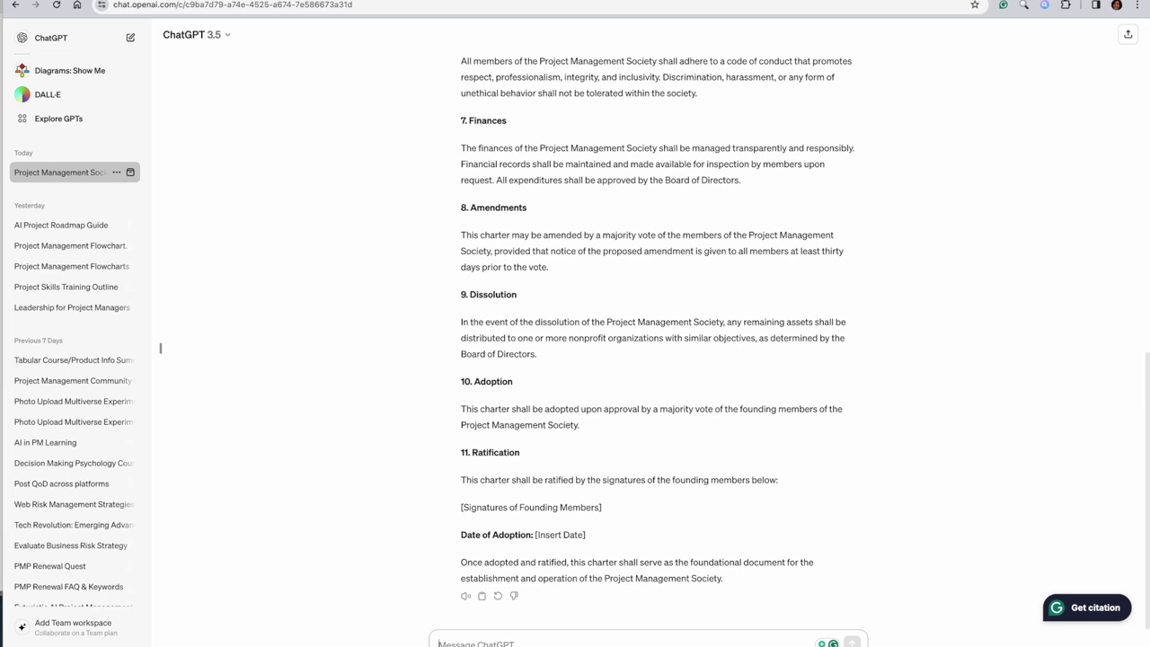
# Step: Draft the prompt "we are thinking to develop AI division in our company - what should we look out for and what can be the measurable aspects"
pyautogui.write('we are thinking')
pyautogui.write('thinking t')
pyautogui.write('o devel')
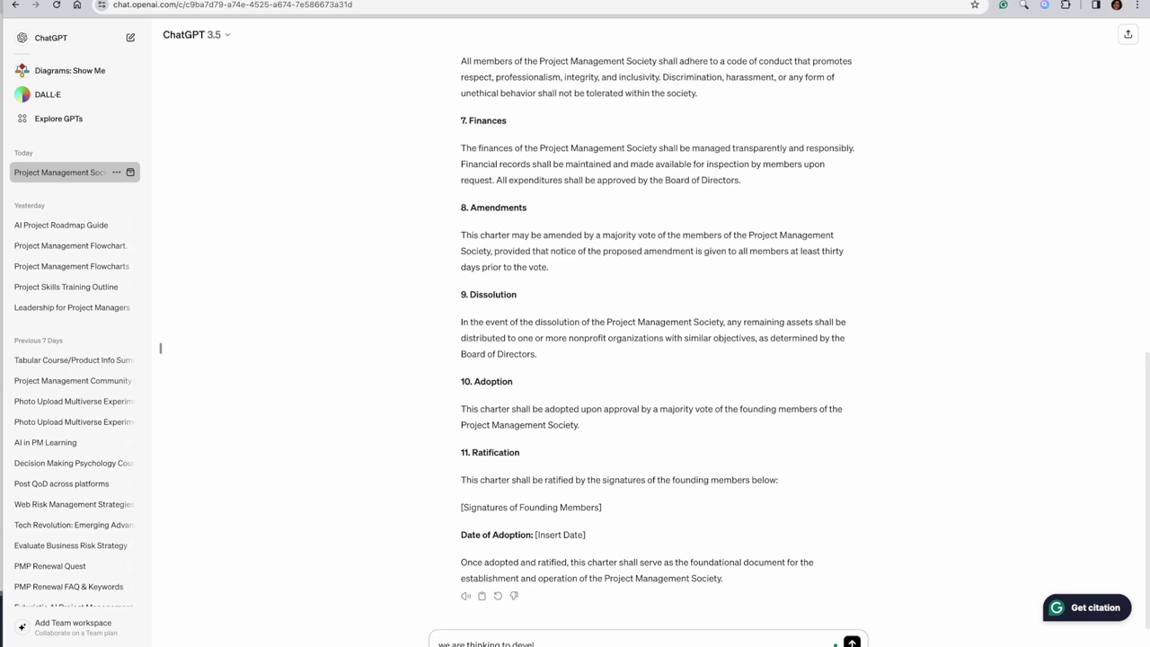
pyautogui.write('op ')
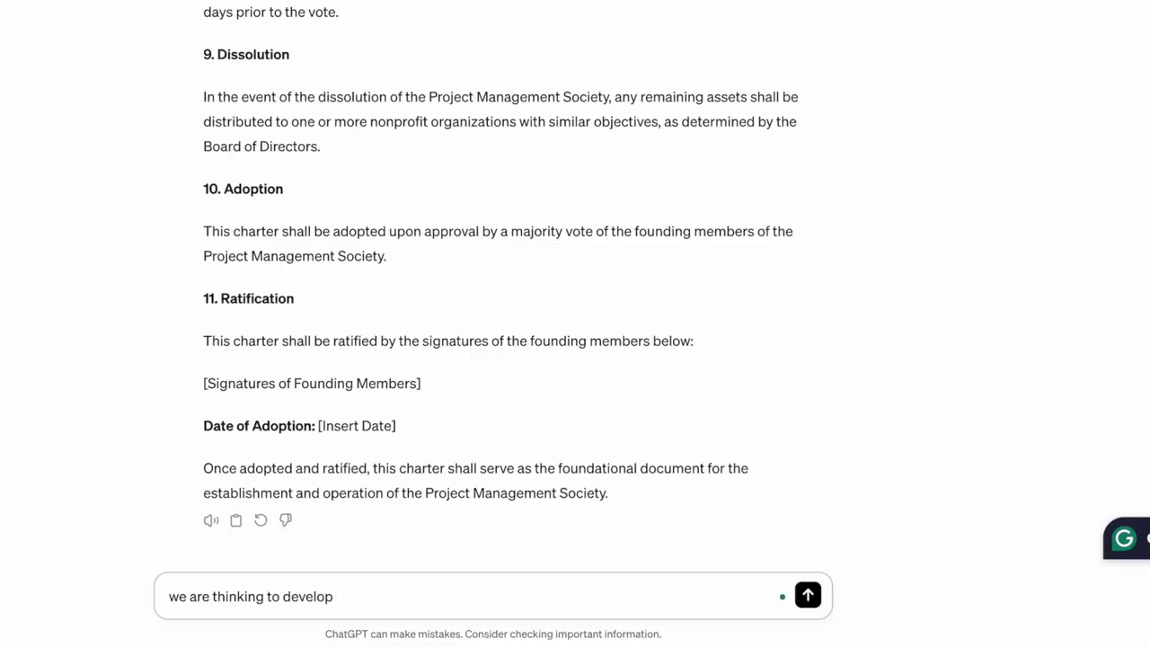
pyautogui.write('AI division in our company')
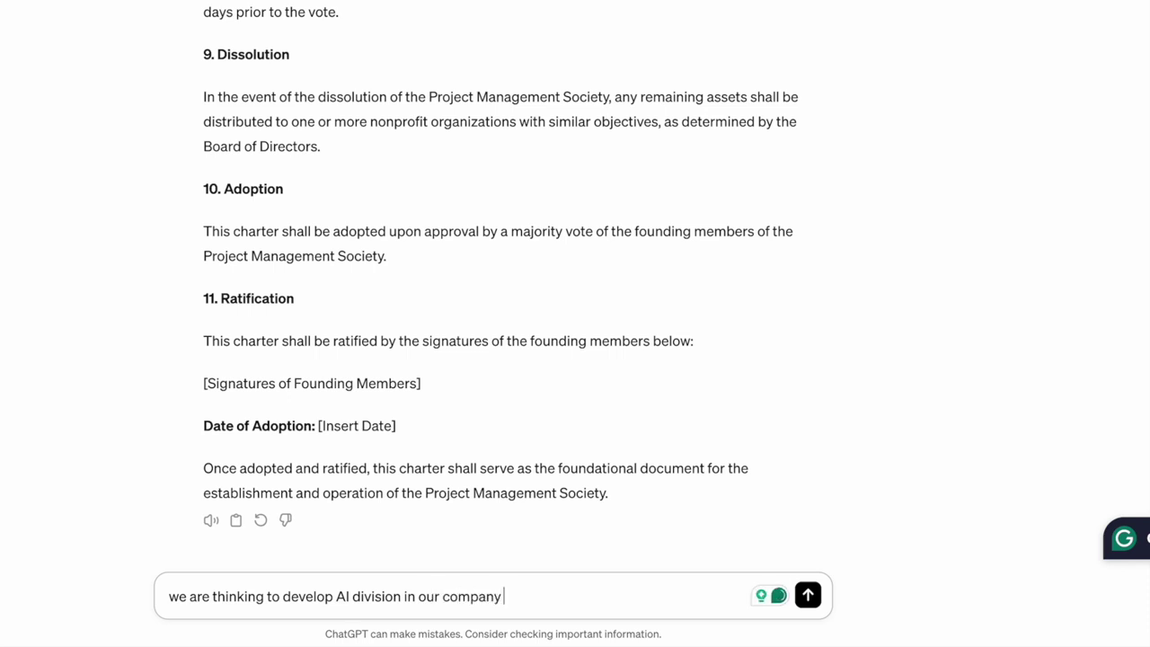
pyautogui.write(' - what should')
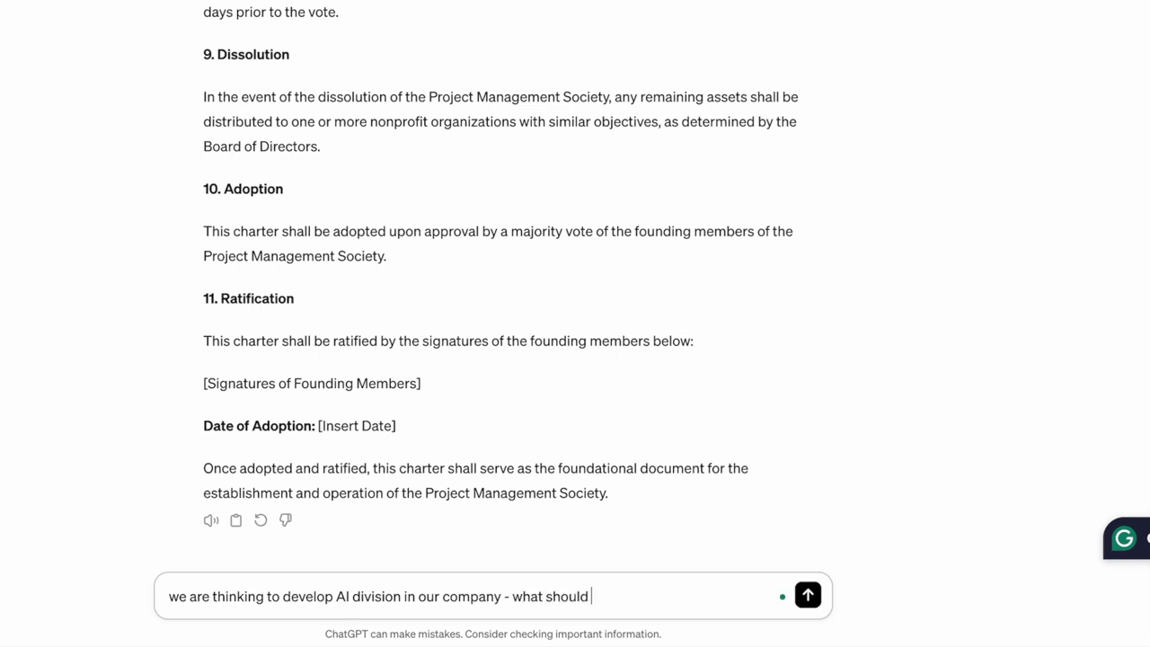
pyautogui.write(' we look out for and ')
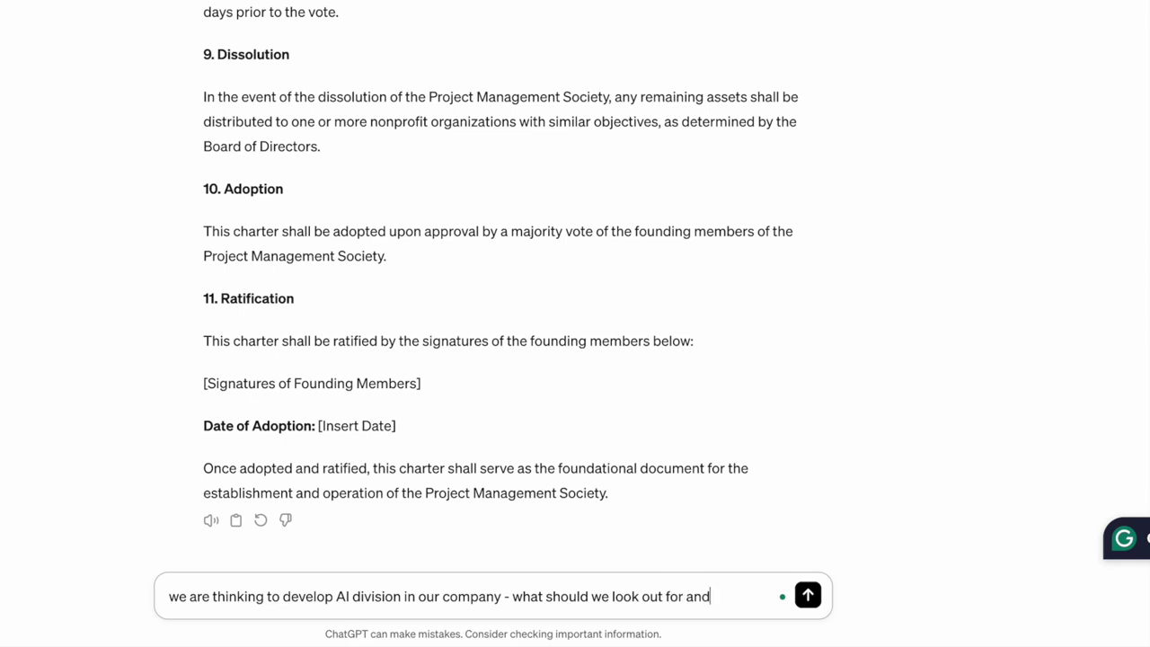
pyautogui.write('what can be the ')
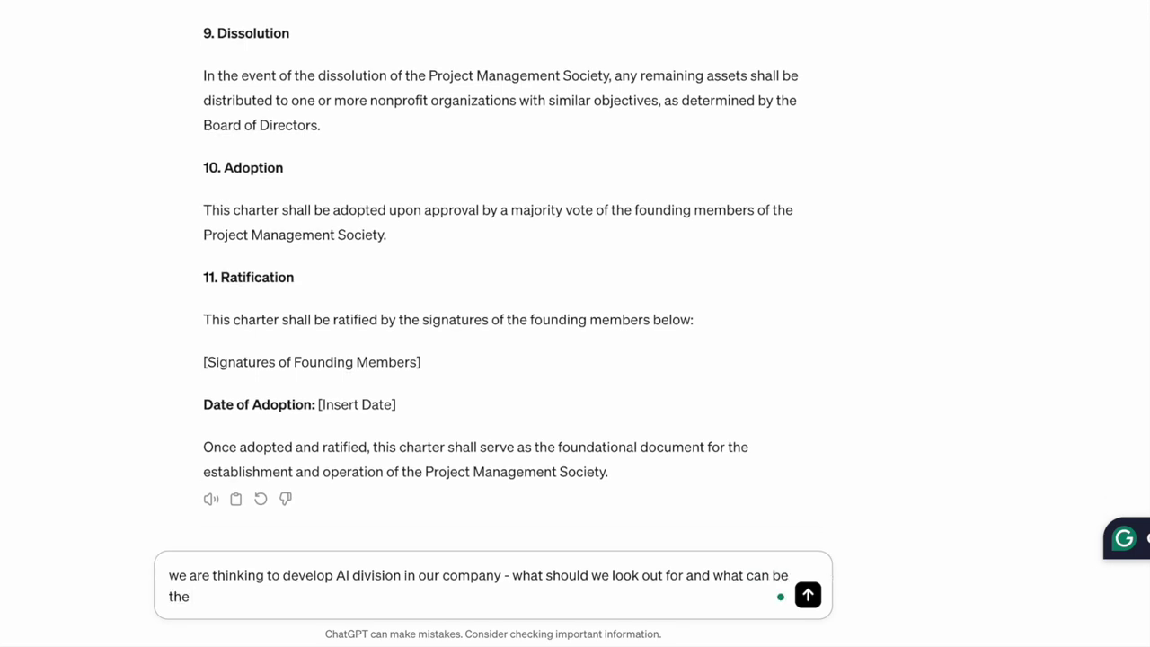
pyautogui.write('measurable aspe')
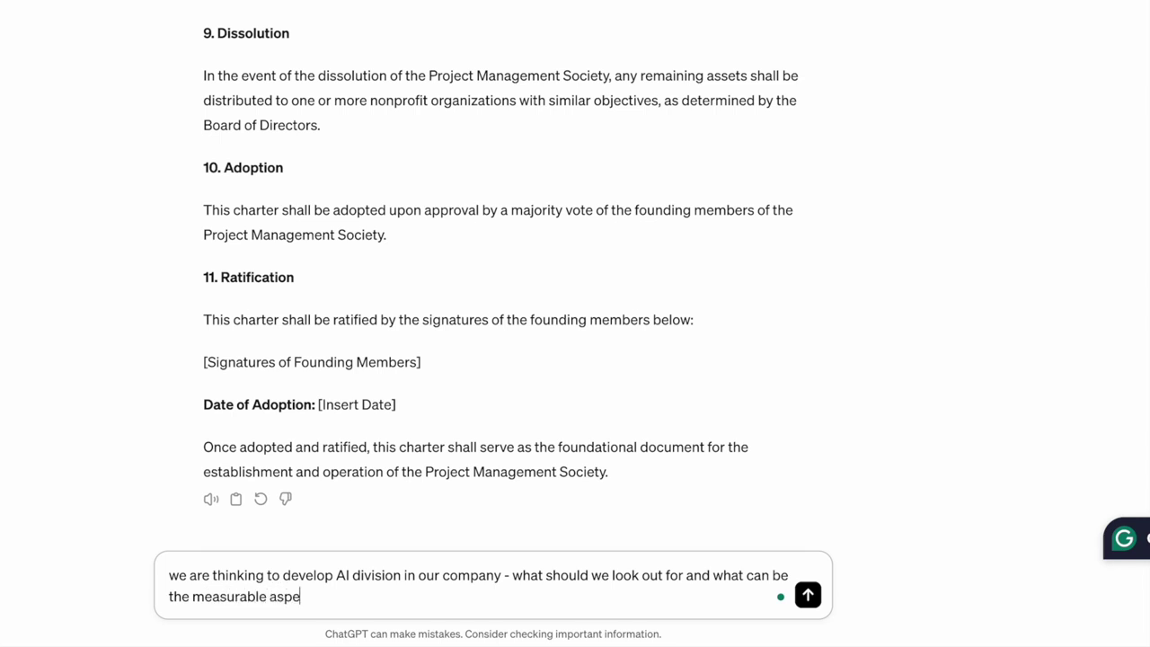
# Step: Complete the prompt with the request "create a project charter with benefits measurement" and submit it to ChatGPT
pyautogui.write('cts. create a pro')
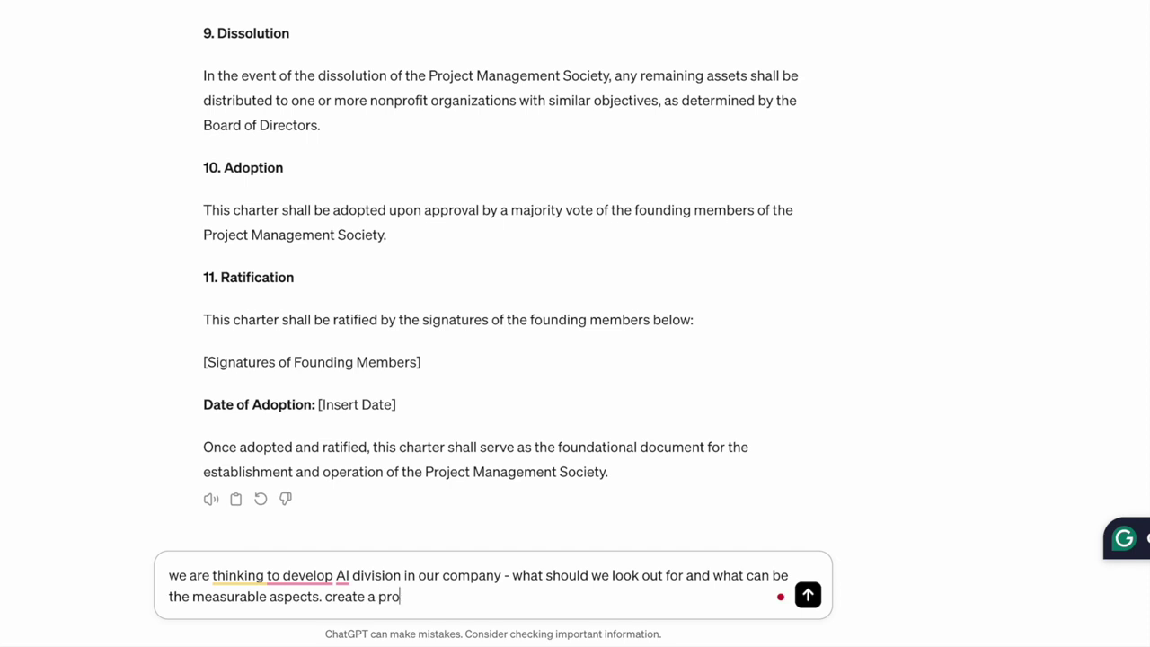
pyautogui.write('ject charter with')
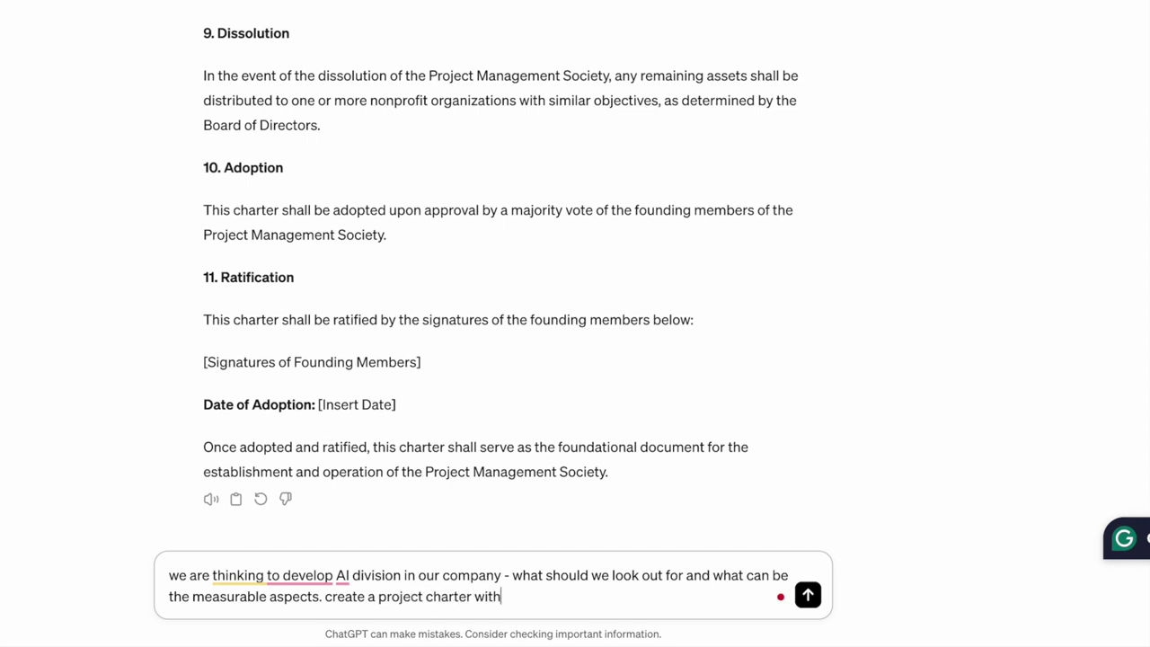
pyautogui.write(' benefits measure')
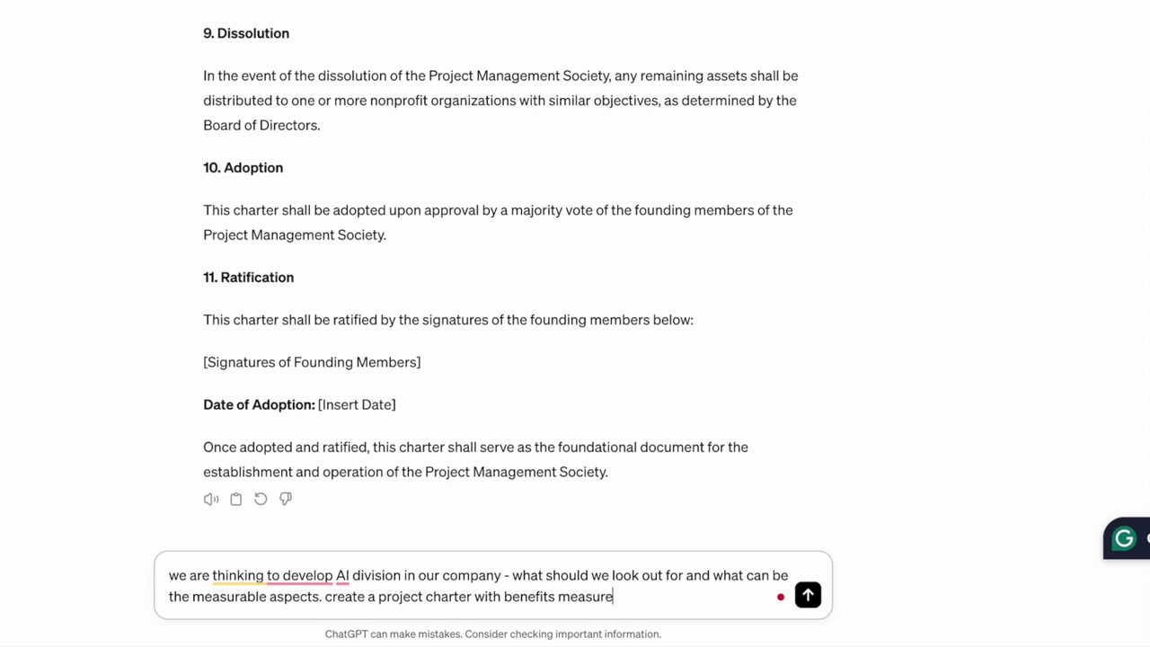
pyautogui.write('ment')
pyautogui.press('Return')
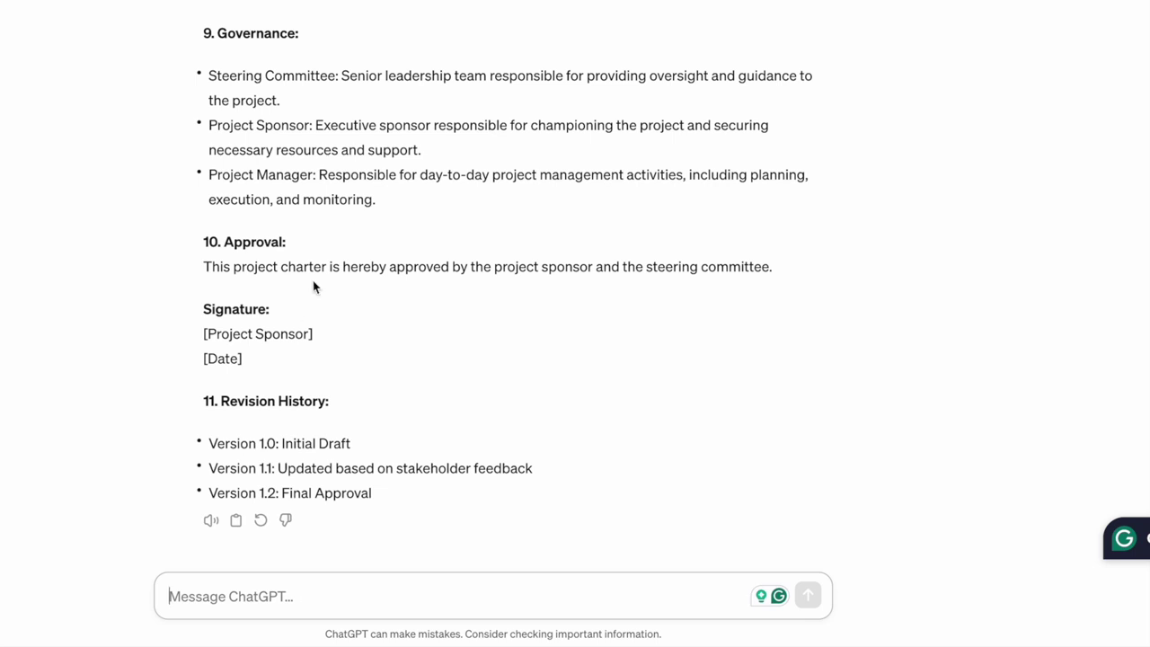
# Step: Review ChatGPT's AI division charter from the project objectives and scope through benefits measurement, governance and approval
pyautogui.scroll(10, 312, 280)
pyautogui.scroll(6, 313, 280)
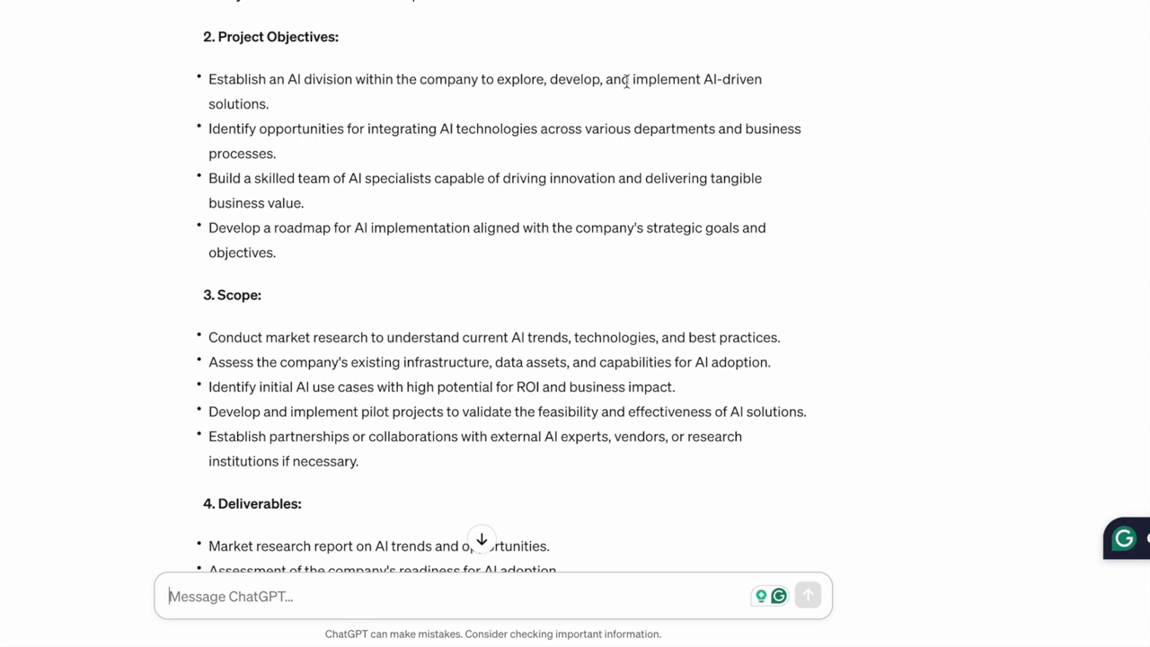
pyautogui.scroll(-3, 342, 332)
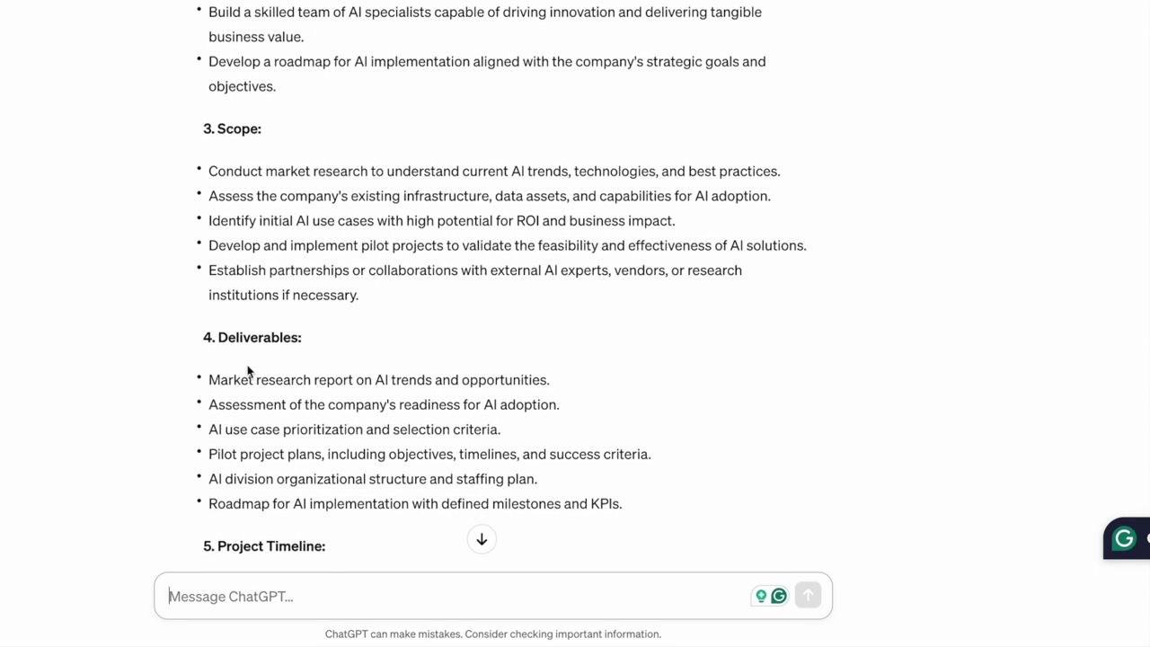
pyautogui.scroll(-2, 347, 444)
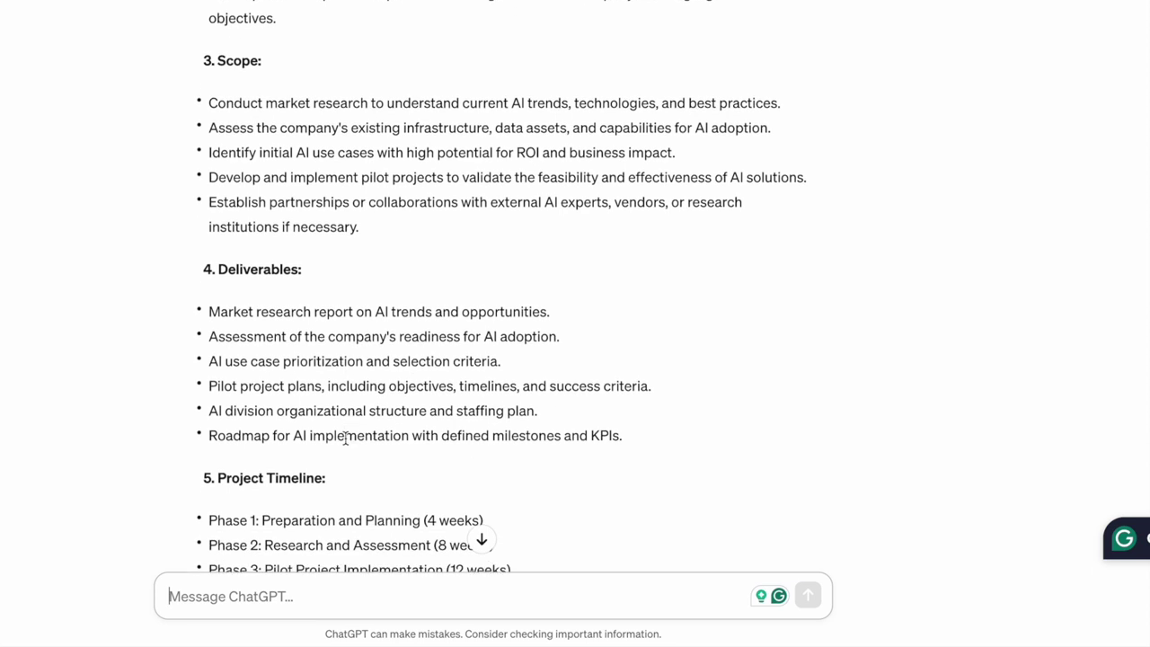
pyautogui.scroll(-1, 345, 438)
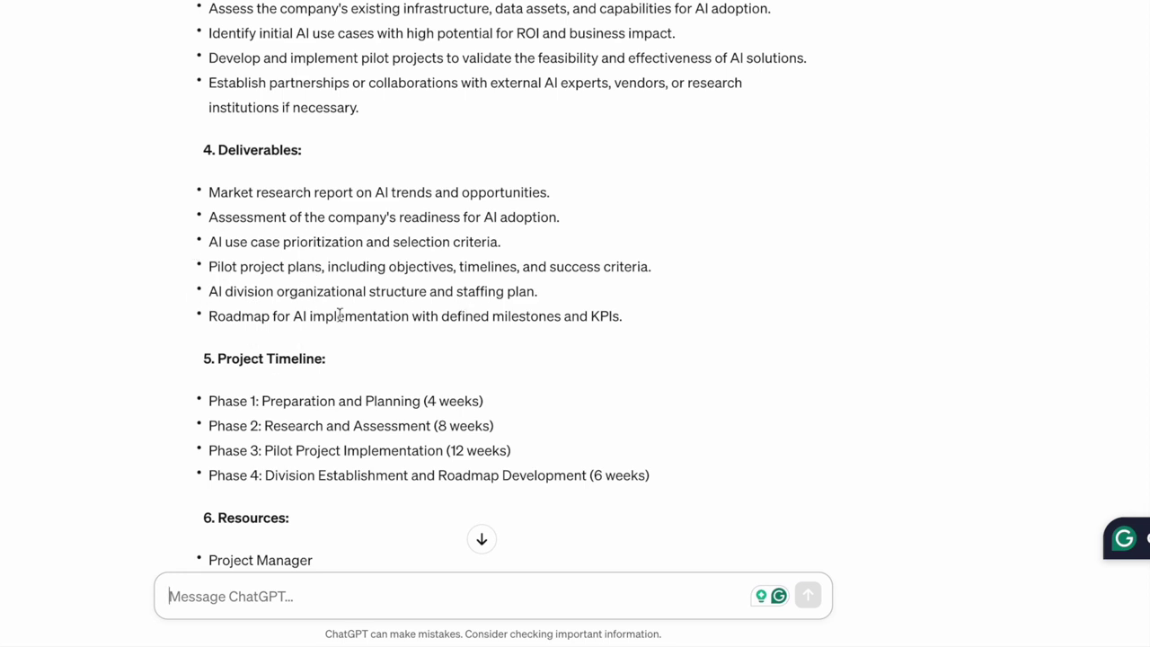
pyautogui.scroll(-4, 335, 314)
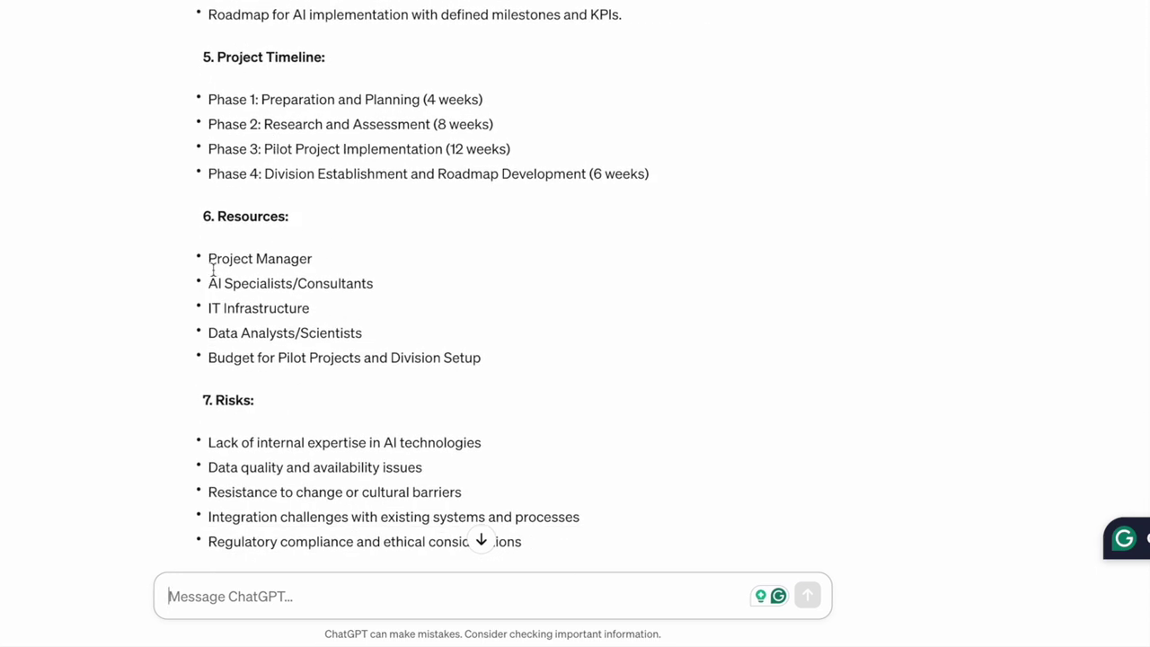
pyautogui.scroll(-1, 347, 361)
pyautogui.scroll(-6, 347, 357)
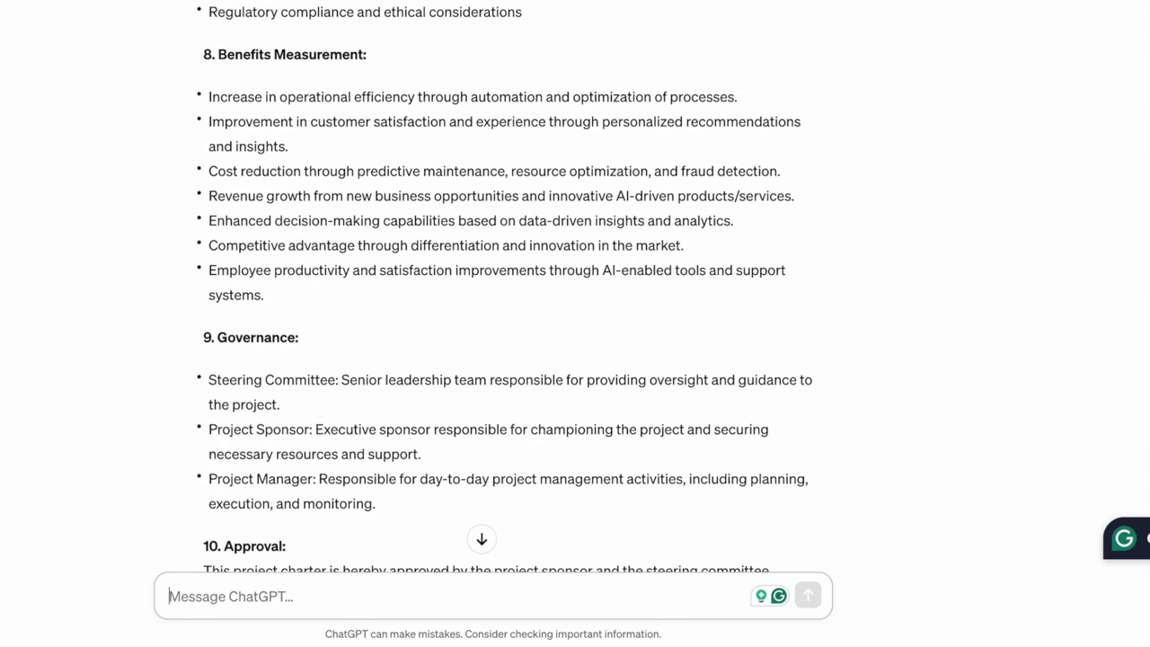
pyautogui.scroll(-4, 396, 351)
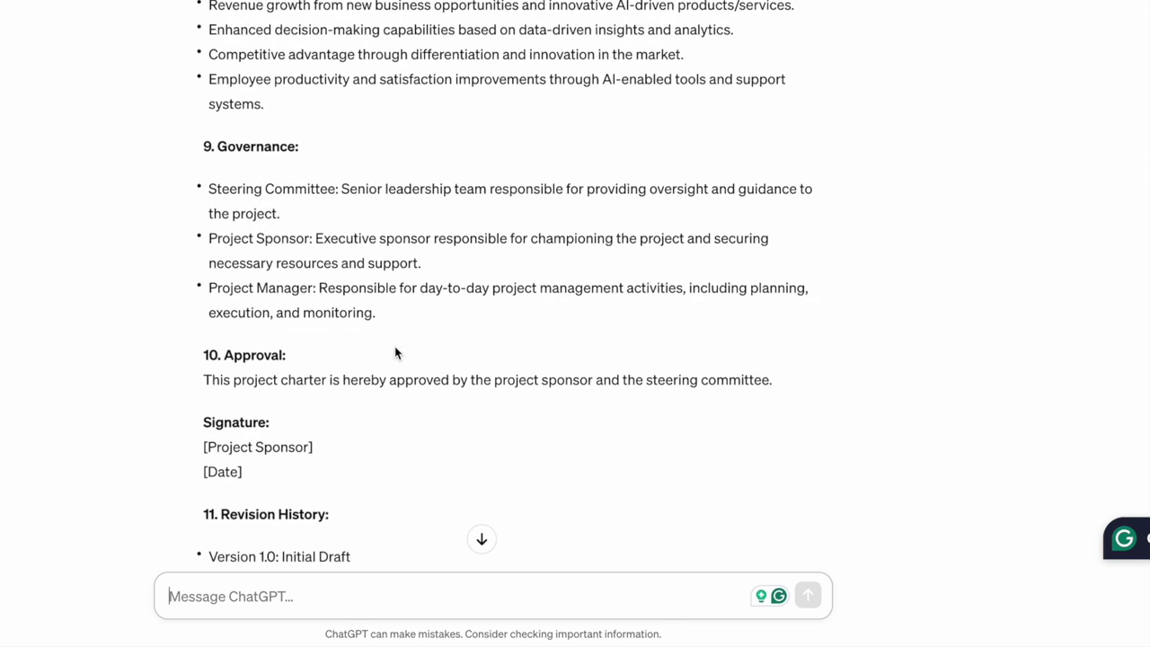
# Step: Copy the AI division charter prompt from the ChatGPT conversation, switch to Gemini and submit it there
pyautogui.scroll(20, 315, 326)
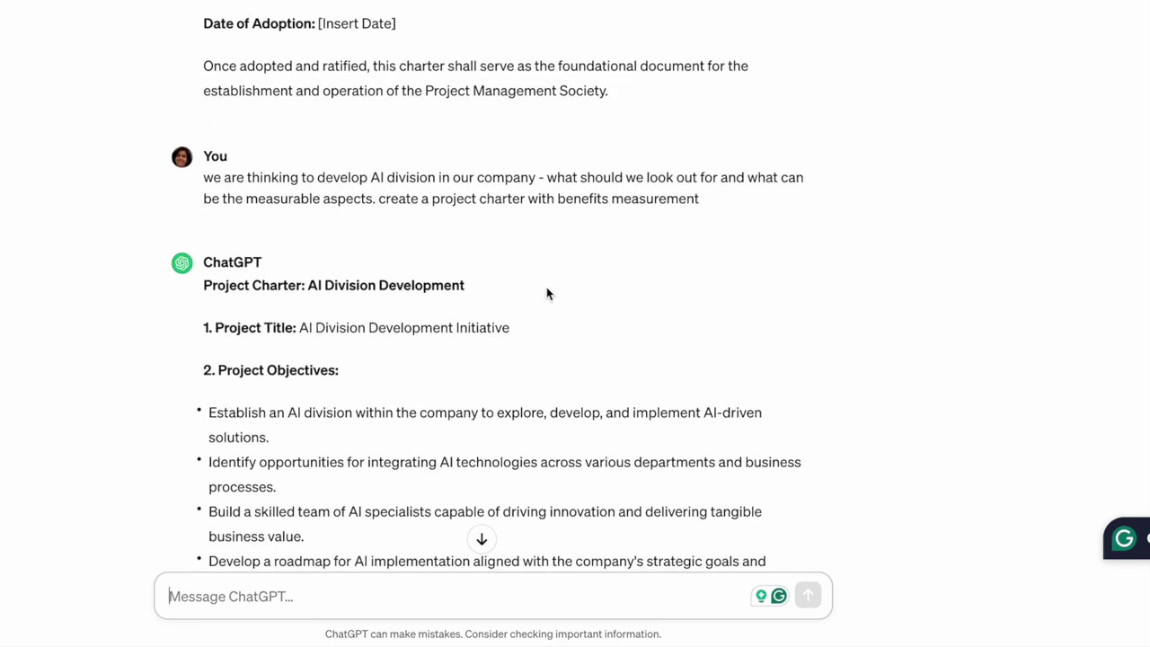
pyautogui.tripleClick(478, 186)
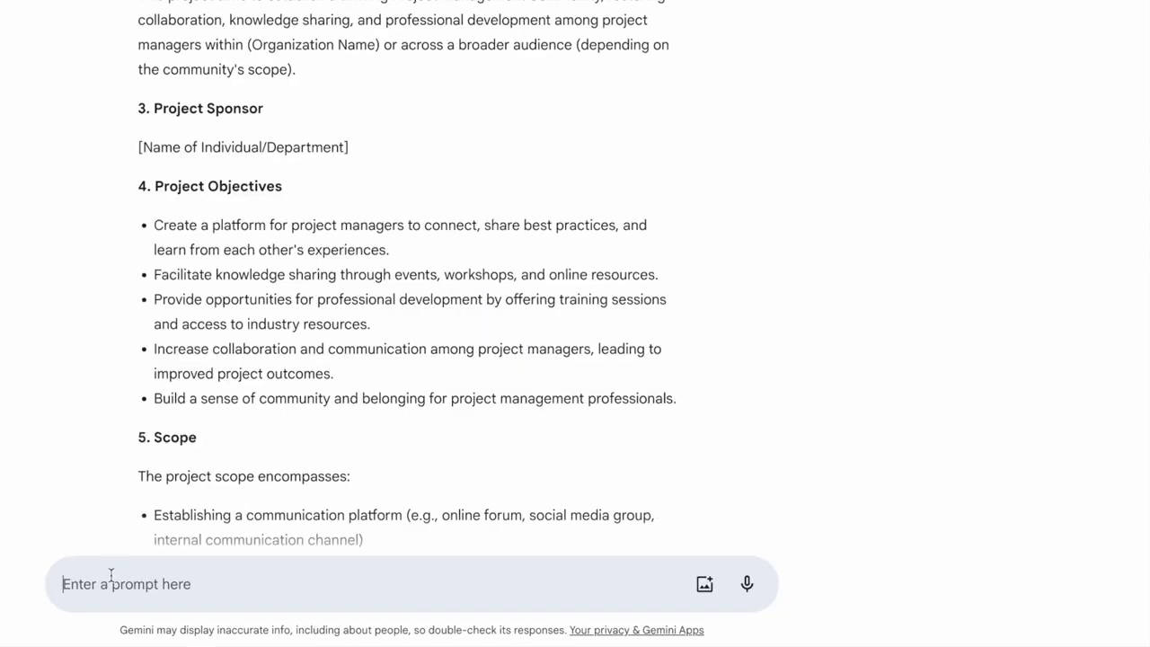
pyautogui.write('we are thinking to develop AI division in our company - what should we look out for and what can be the measurable aspects. create a project charter with benefits measurement')
pyautogui.press('Return')
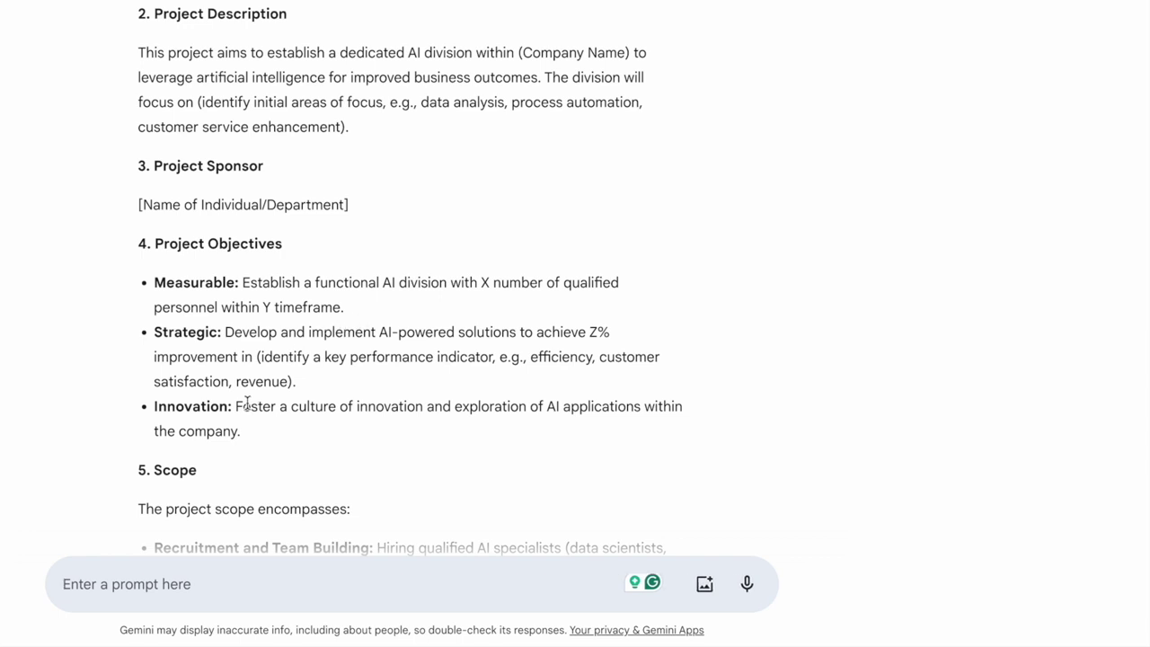
# Step: Submit the follow-up prompt "We are looking for this AI division to be used for customer projects and consultency" below Gemini's AI division charter
pyautogui.scroll(-6, 254, 398)
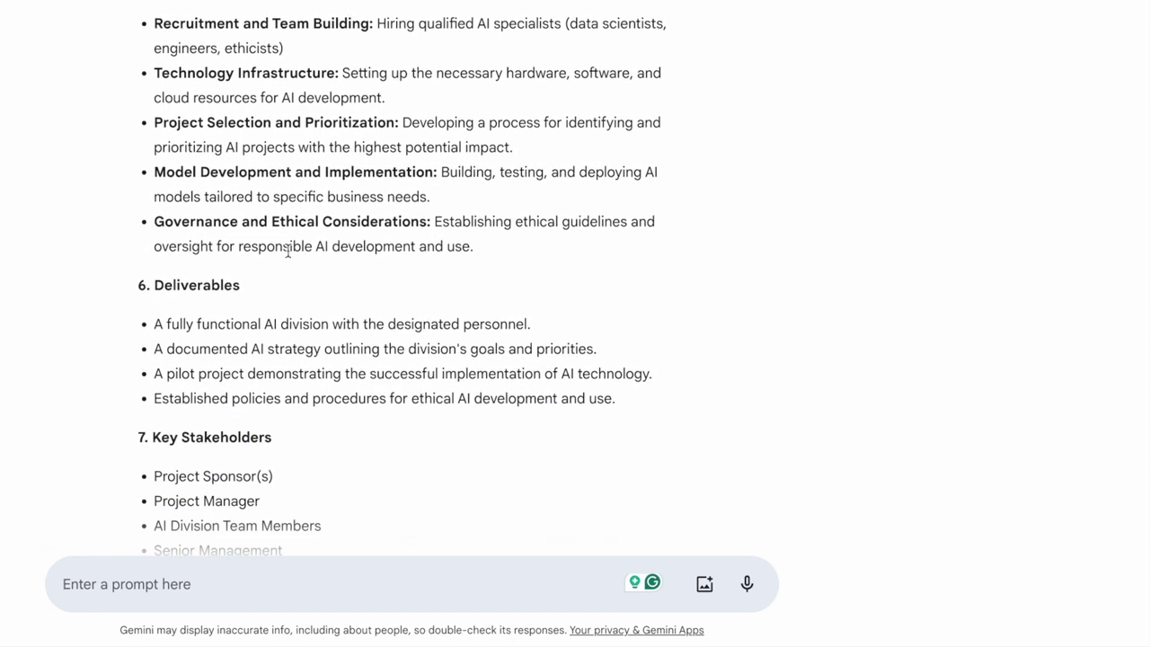
pyautogui.scroll(-10, 303, 370)
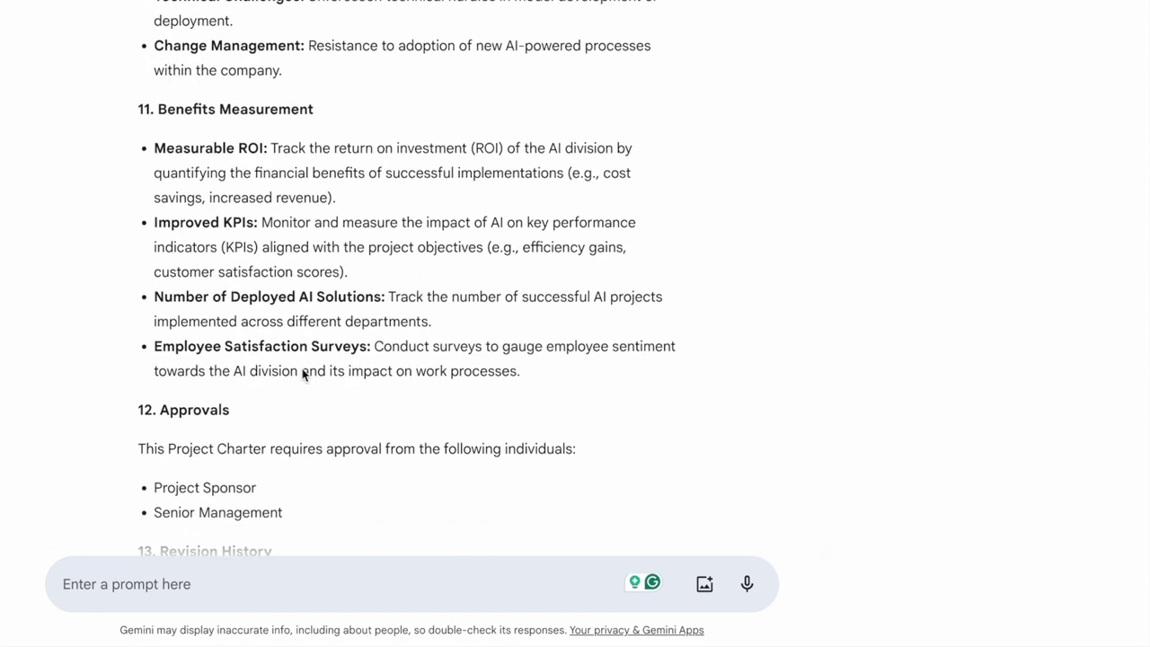
pyautogui.scroll(-3, 302, 372)
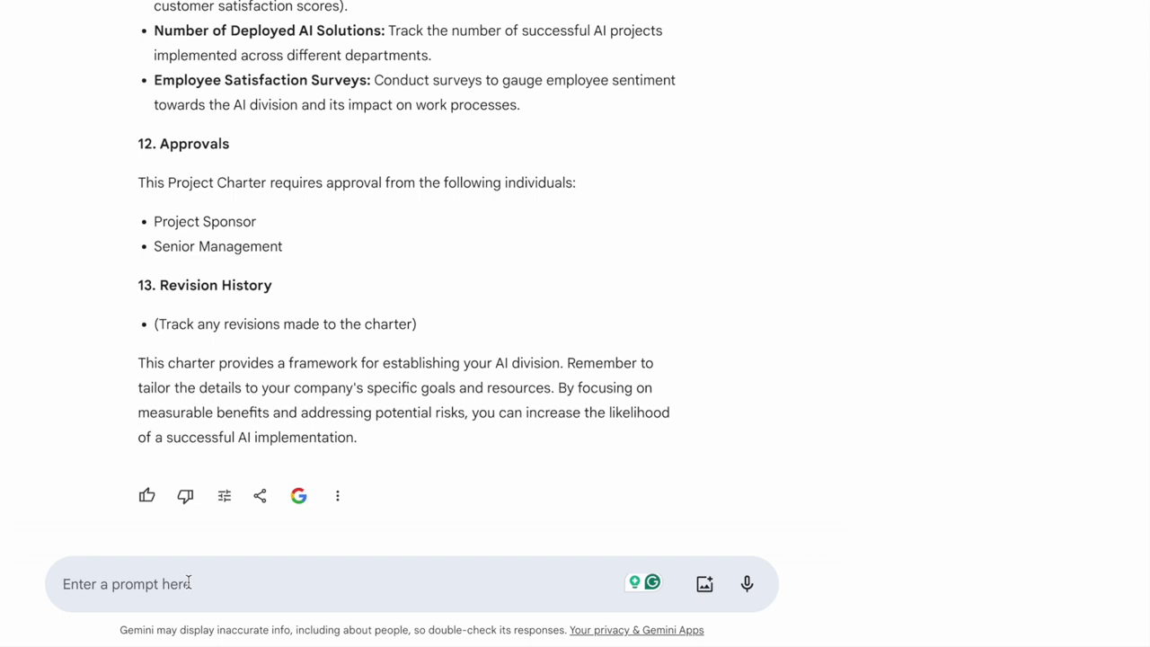
pyautogui.write('We are ')
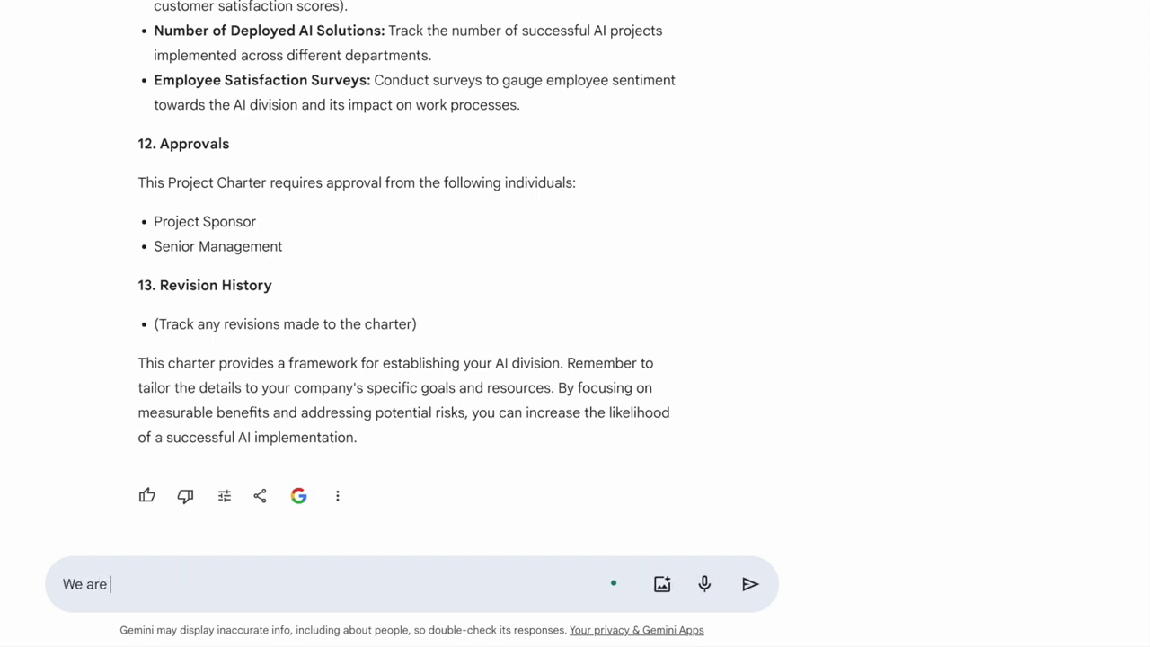
pyautogui.write('looking for this')
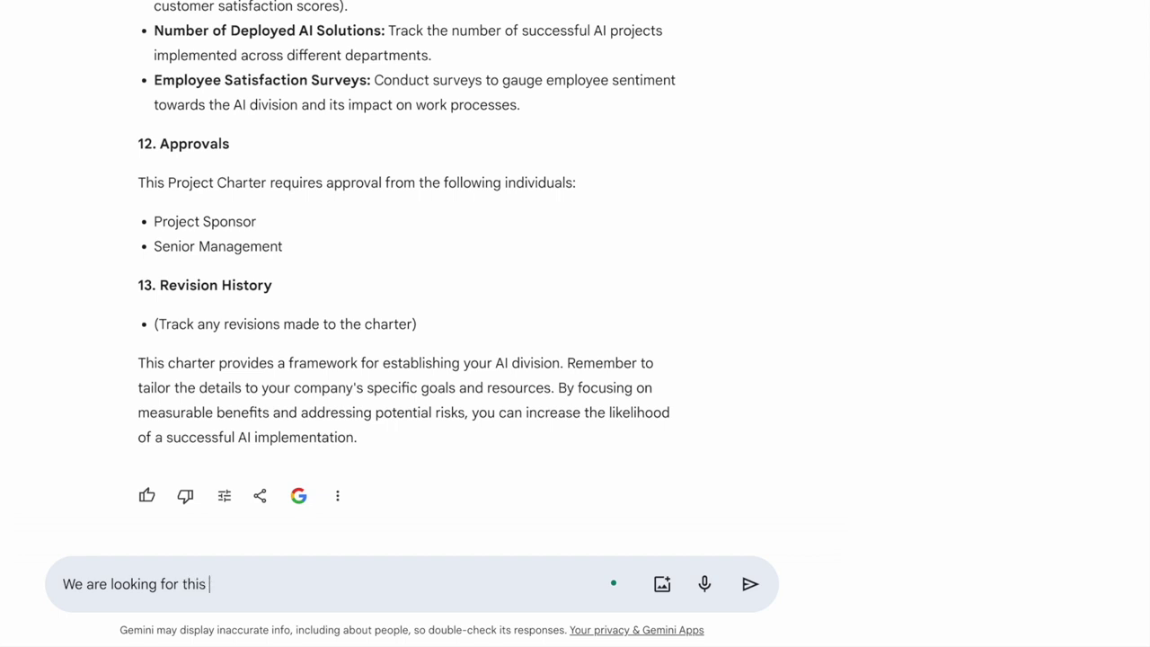
pyautogui.write(' AI division to be ')
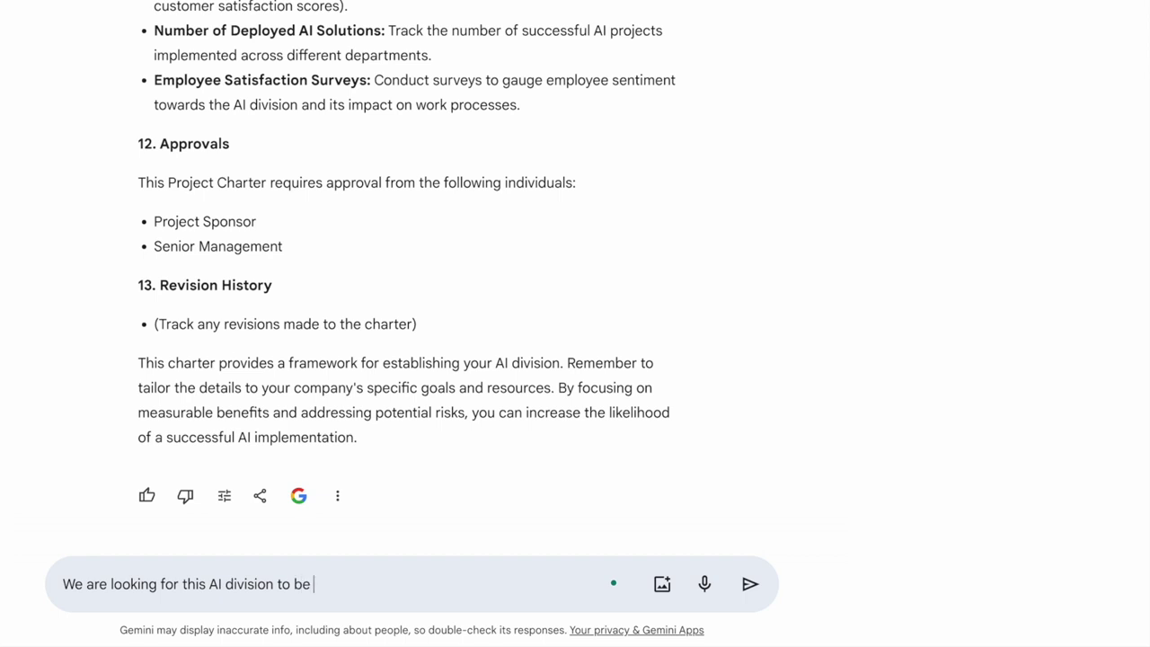
pyautogui.write('used for custome')
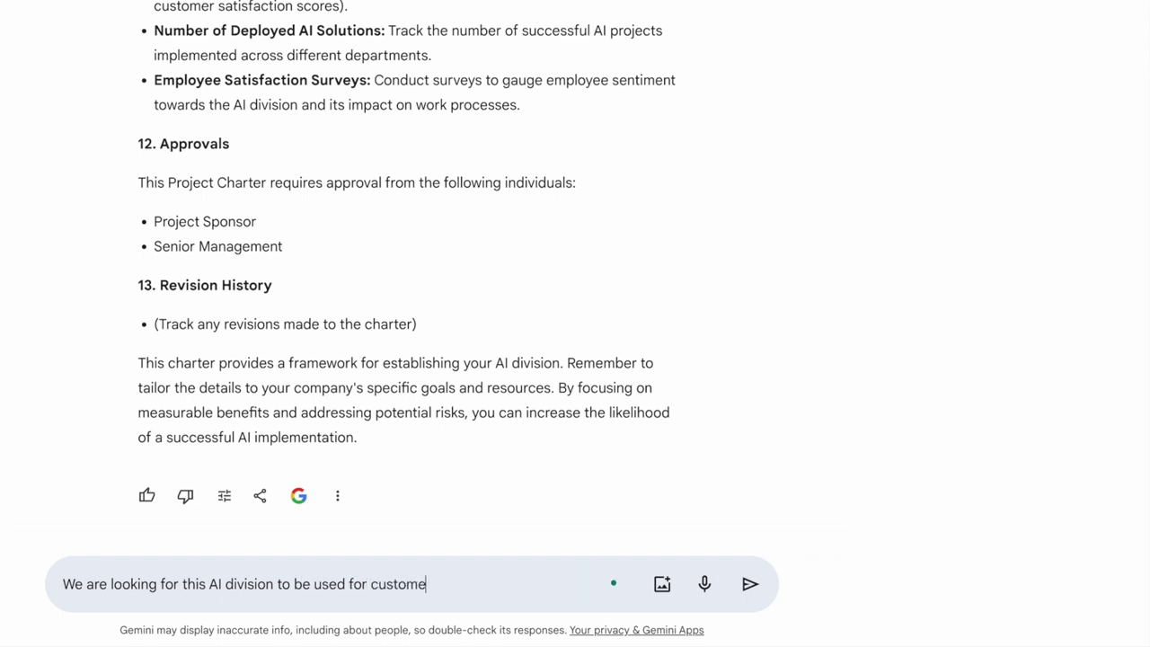
pyautogui.write('r projects and consul')
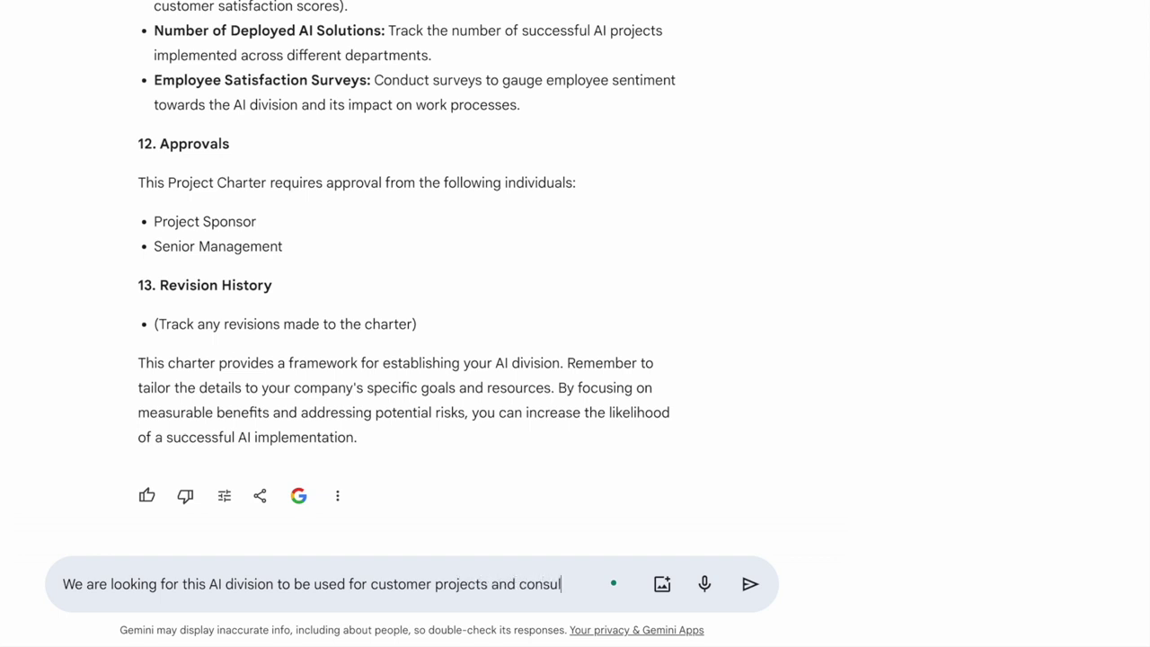
pyautogui.write('tency')
pyautogui.press('Return')
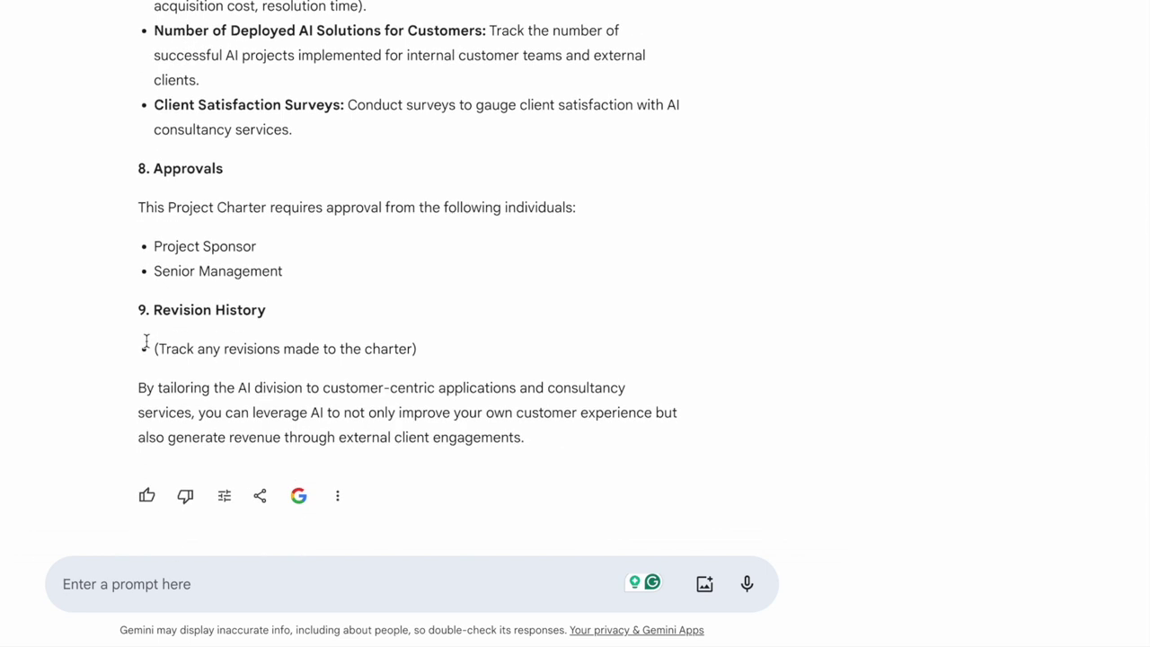
# Step: Copy the customer projects and consultency follow-up from Gemini, switch to the ChatGPT conversation and submit it there
pyautogui.scroll(3, 147, 347)
pyautogui.scroll(15, 147, 347)
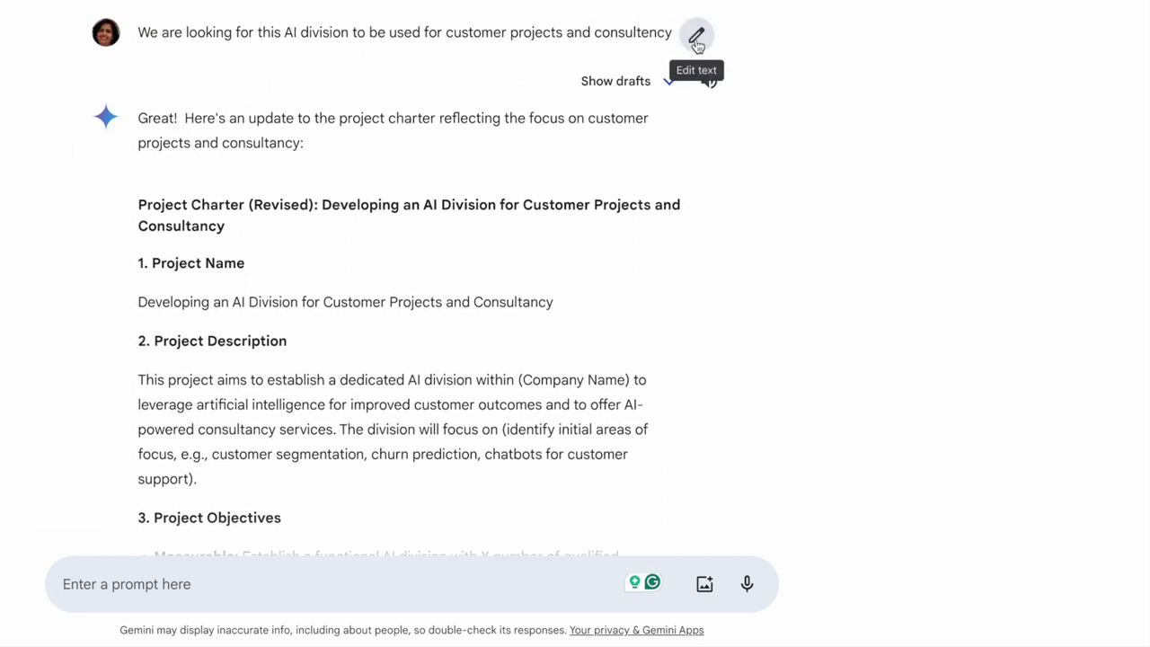
pyautogui.click(698, 41)
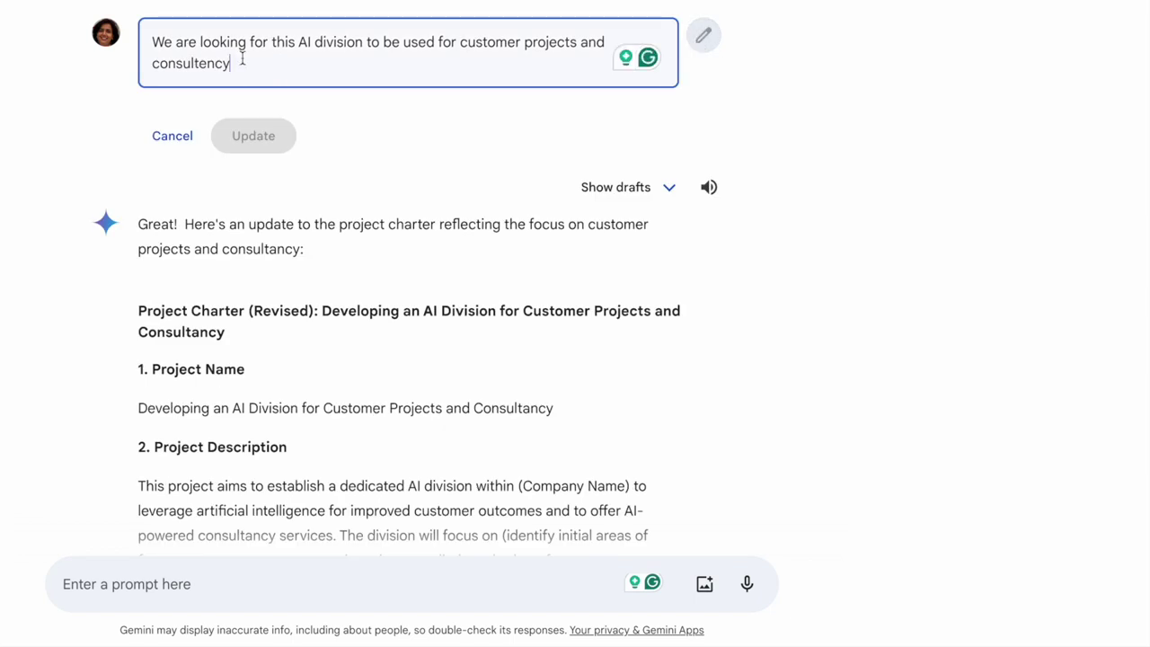
pyautogui.moveTo(237, 61); pyautogui.dragTo(139, 39)
pyautogui.hotkey('ctrl', 'c')
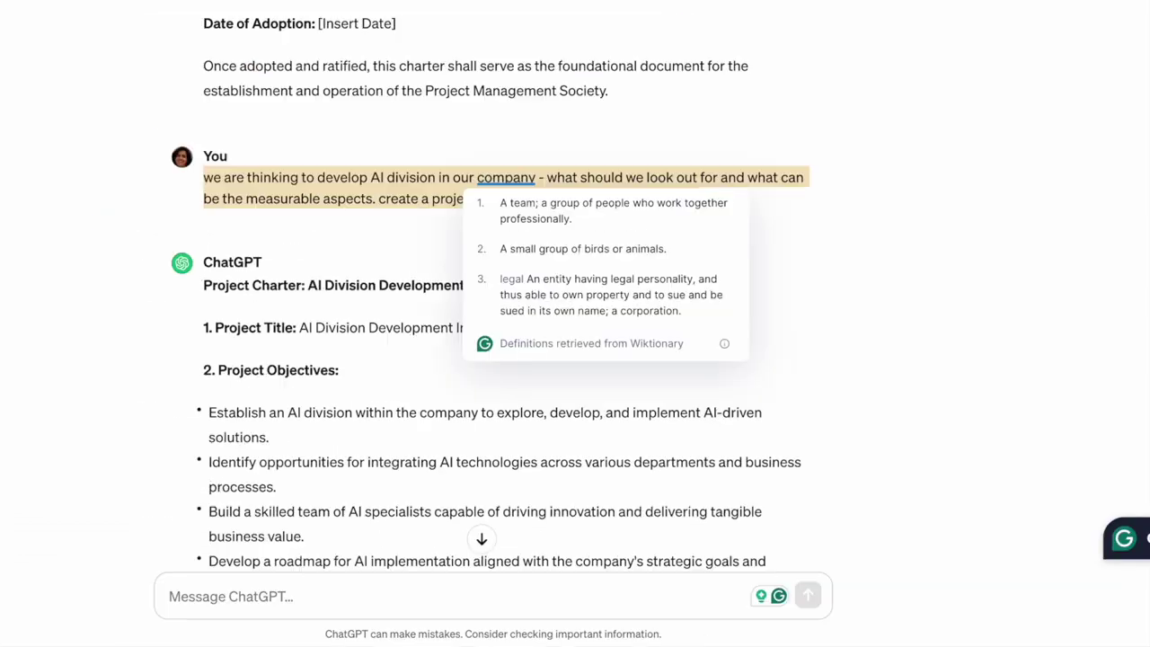
pyautogui.click(287, 601)
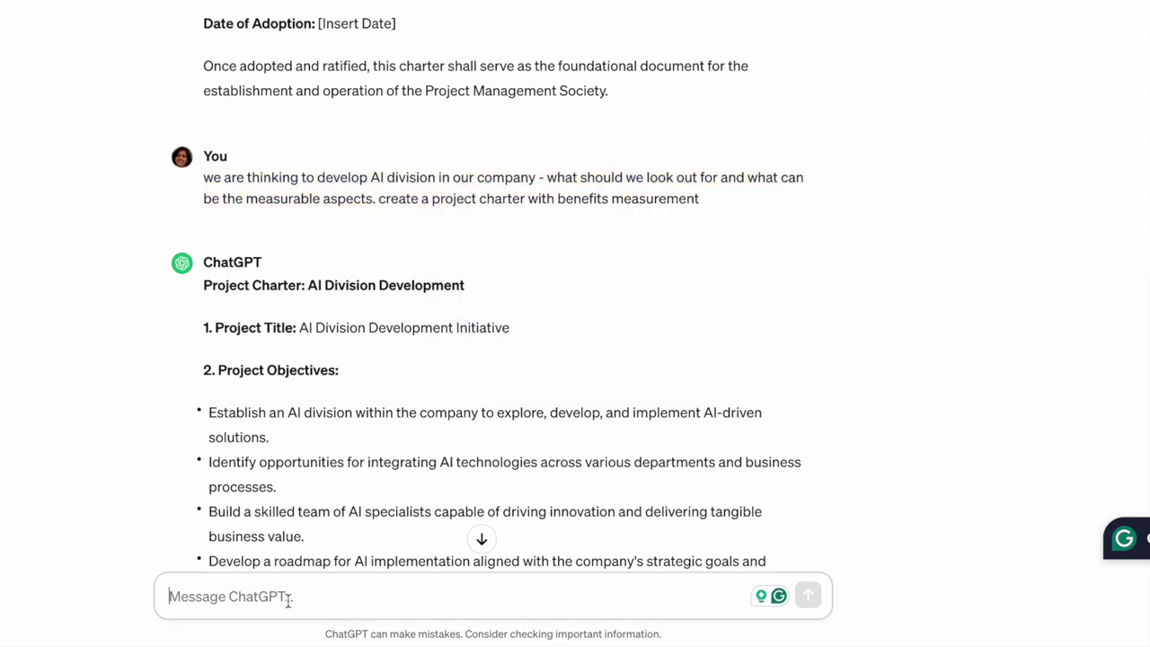
pyautogui.hotkey('ctrl', 'v')
pyautogui.press('Return')
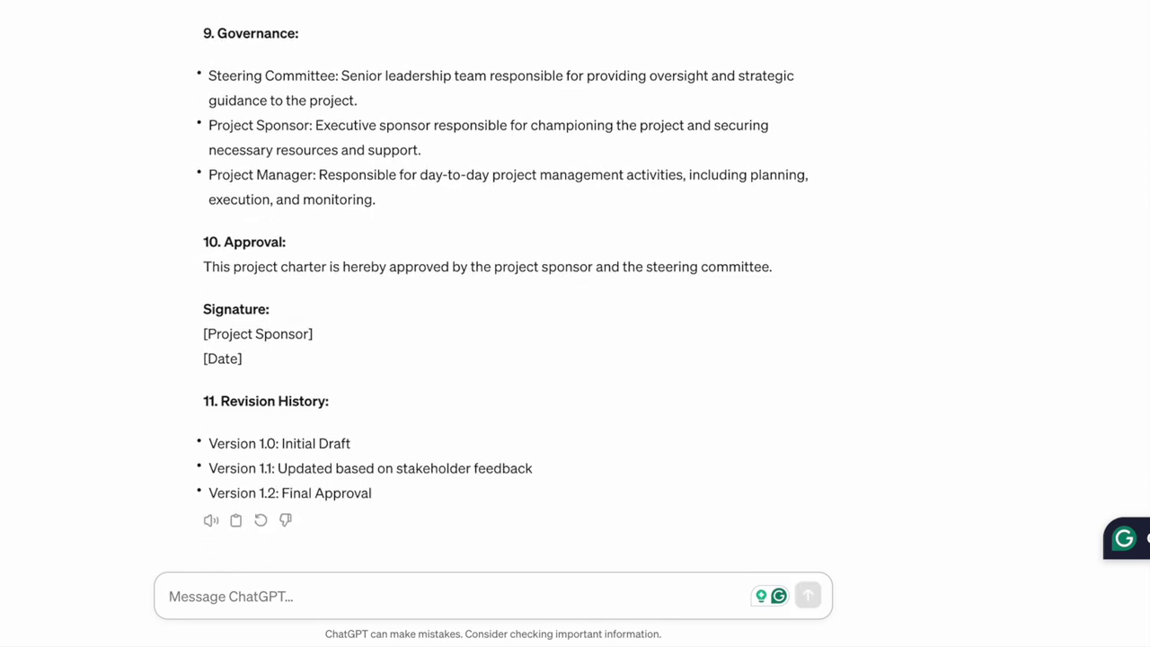
# Step: Review ChatGPT's revised AI division charter, including its risks, benefits measurement and governance sections
pyautogui.scroll(20, 308, 165)
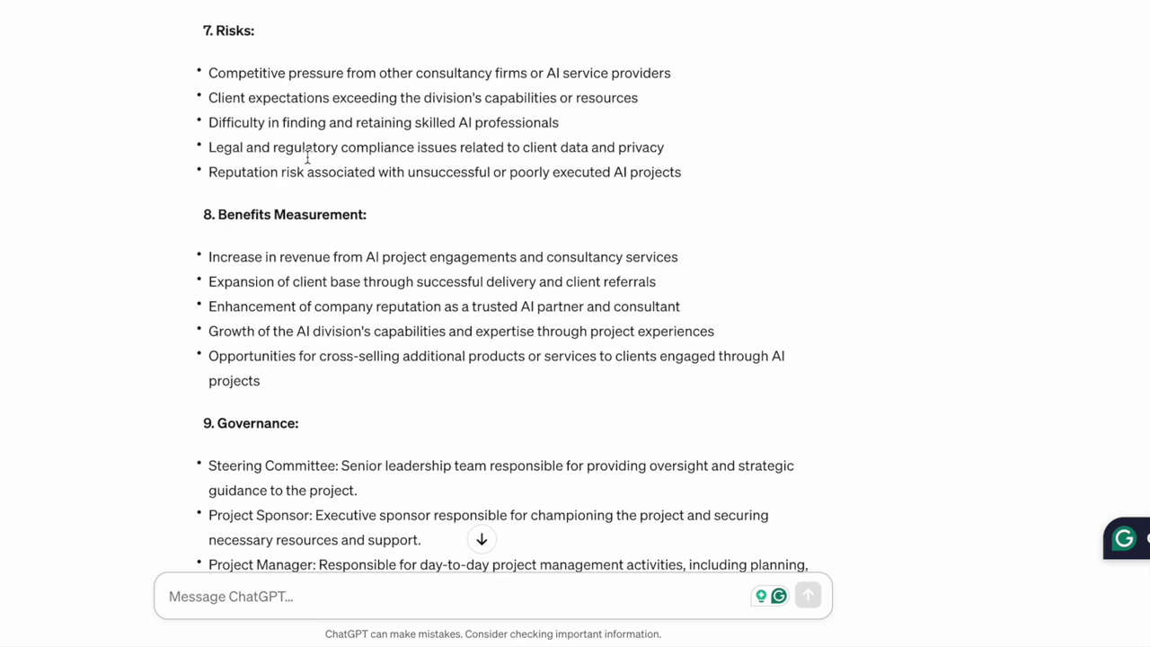